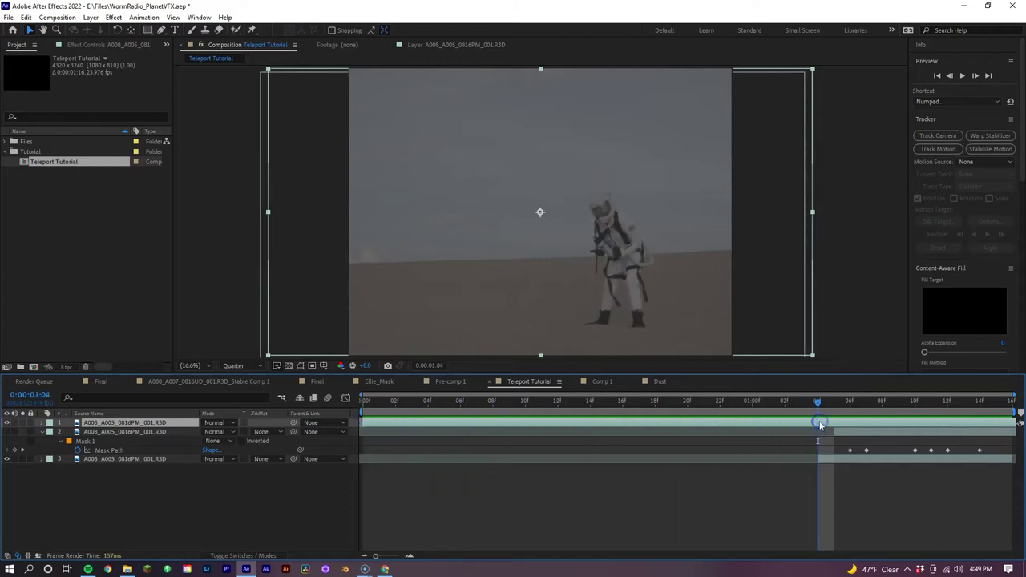
Split the astronaut footage at 1:04 and delete the later part so he vanishes
key("ctrl+shift+d")
key("Delete")
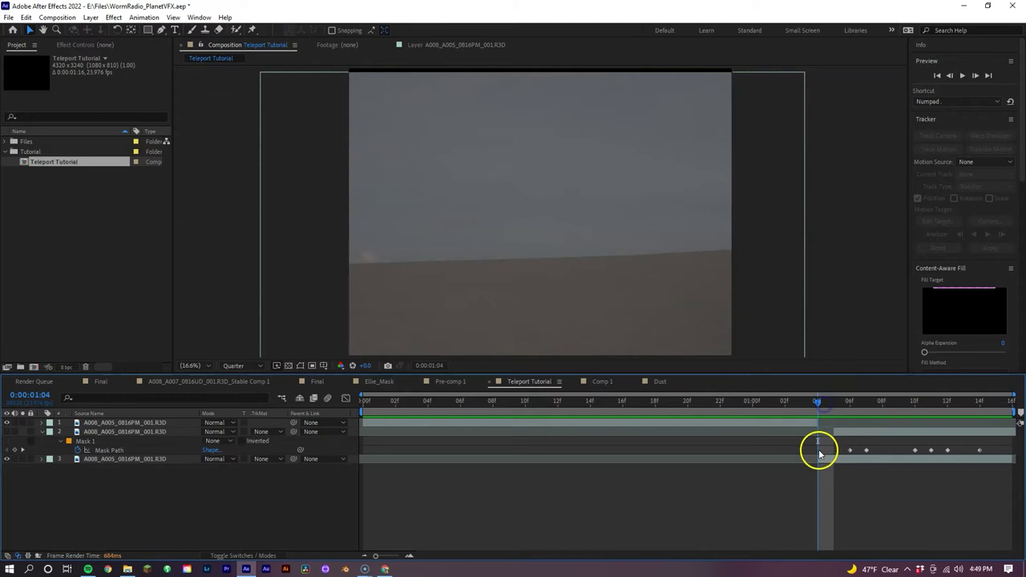
left_click(819, 453)
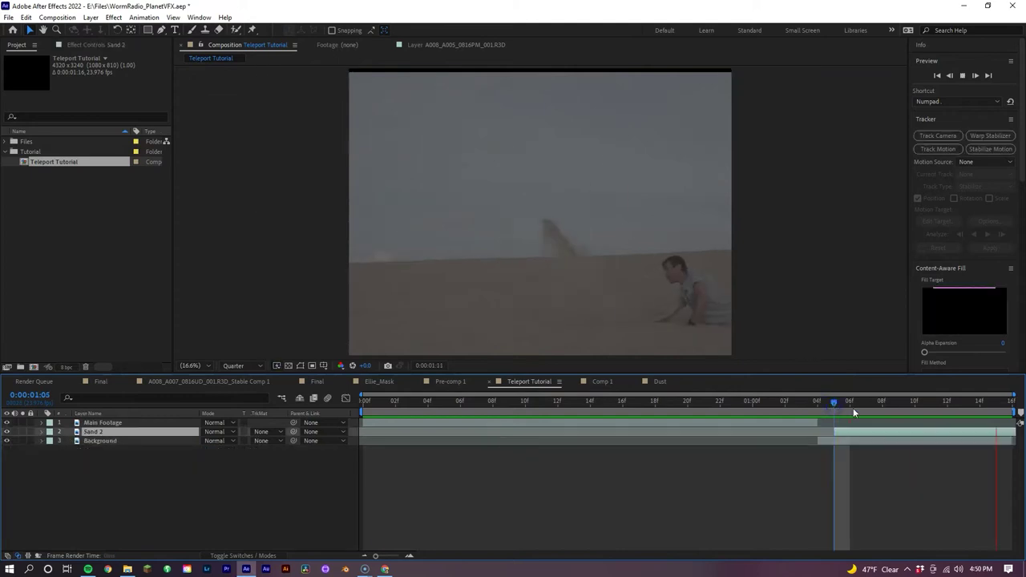
key("space")
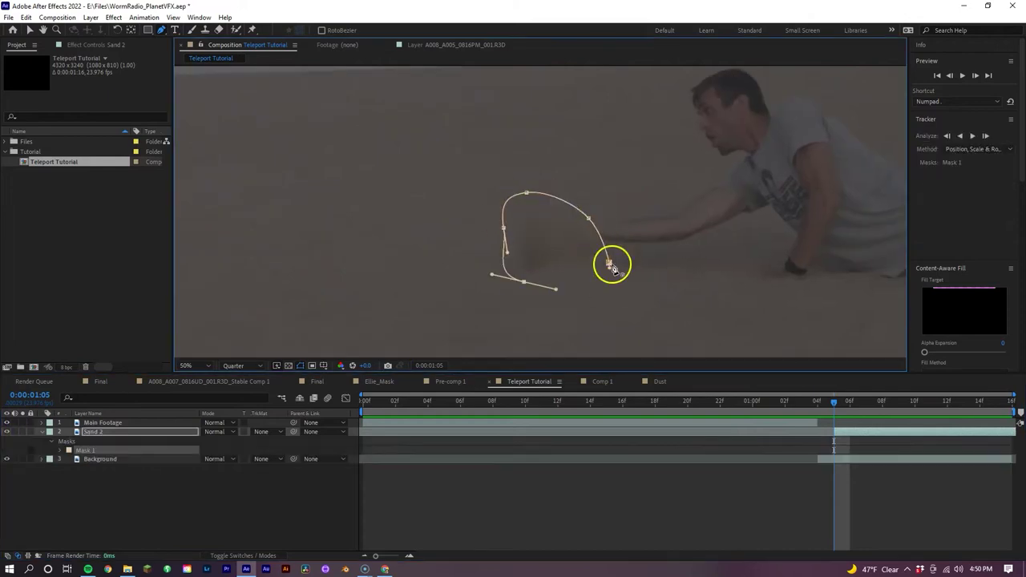
Pre-compose the footage layers as Main Plate and freeze Main Plate at frame 1:03
right_click(97, 458)
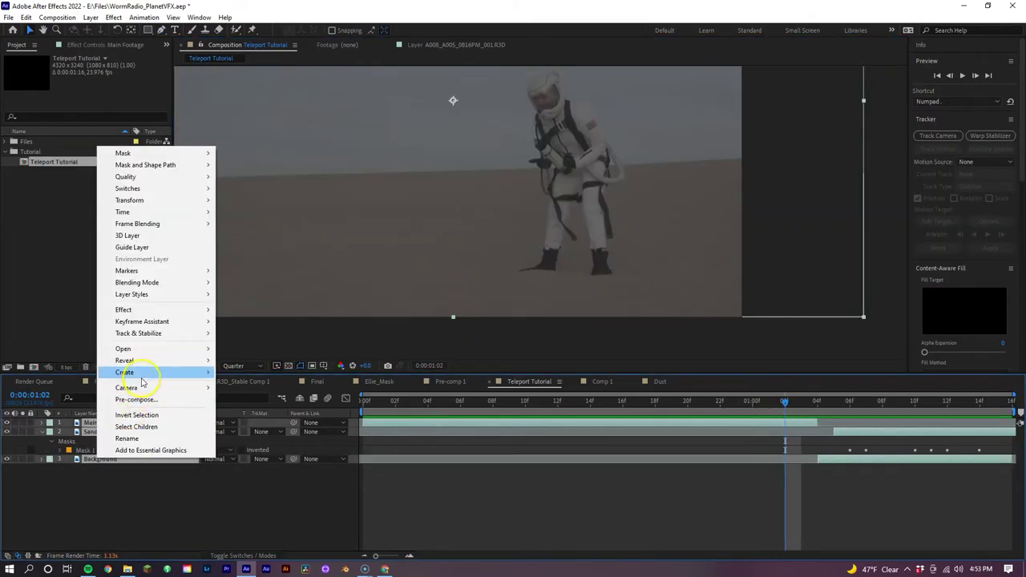
left_click(136, 401)
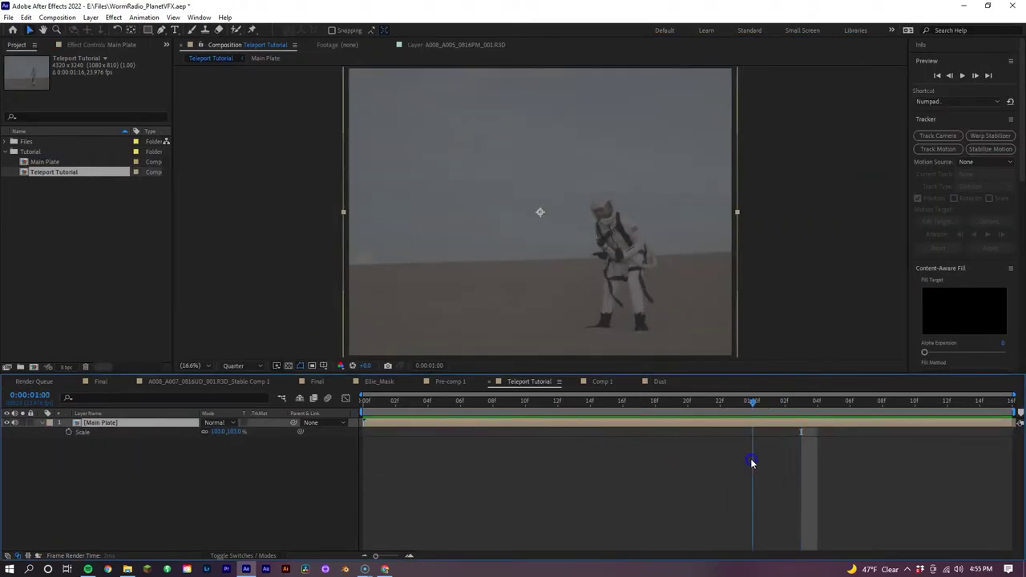
left_click(800, 424)
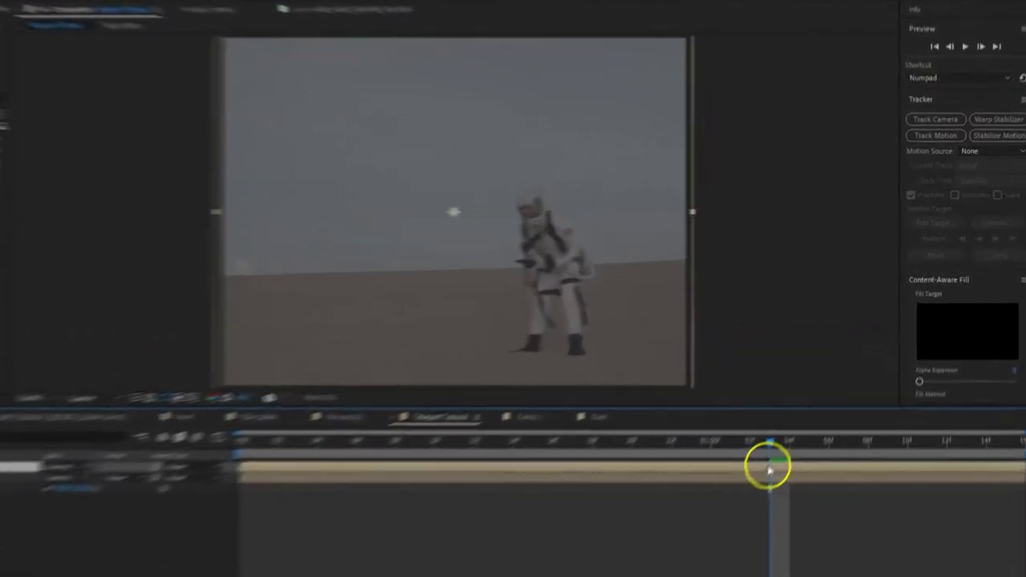
right_click(800, 423)
mouse_move(839, 178)
left_click(556, 209)
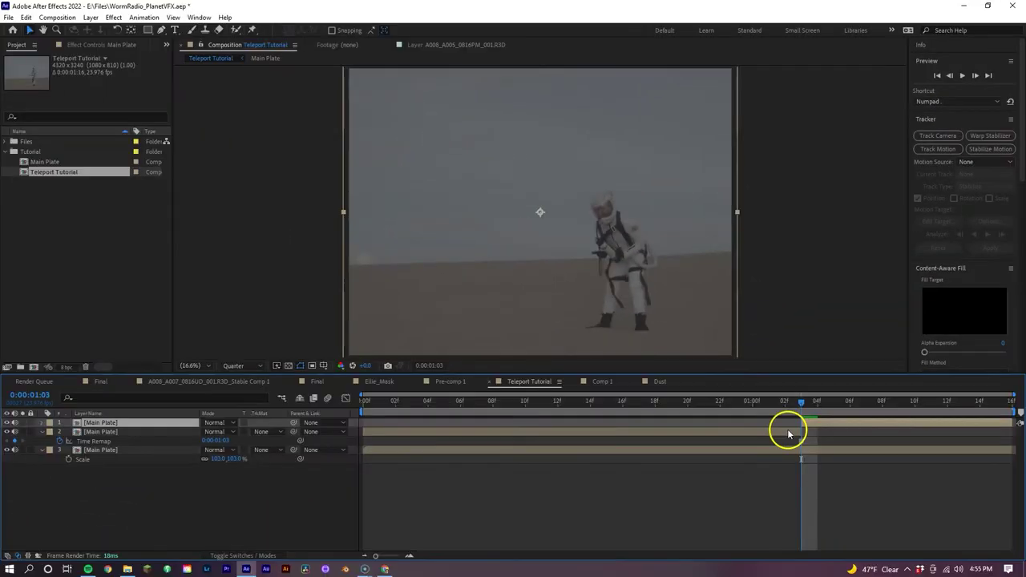
left_click(794, 429)
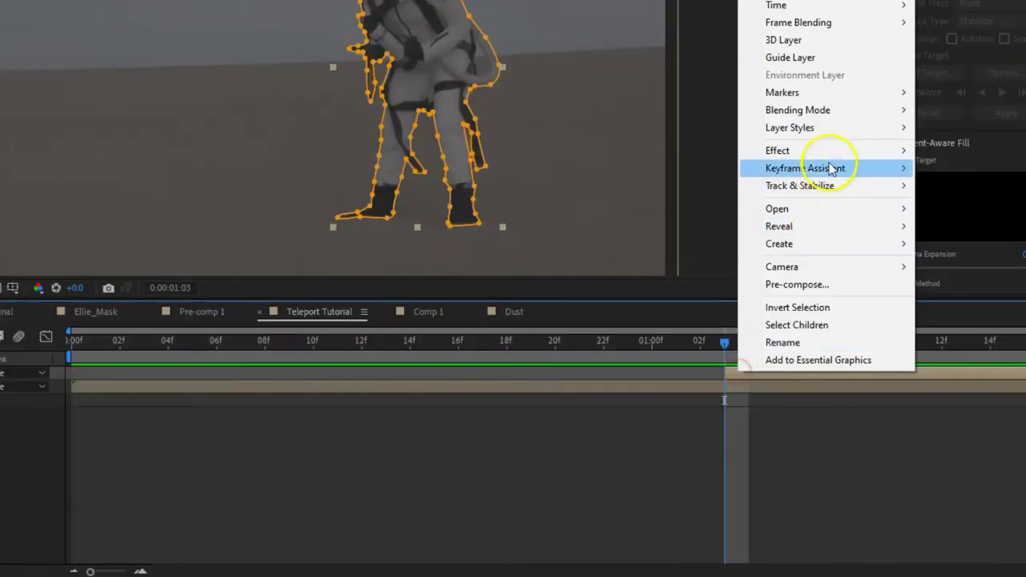
Add Turbulent Displace to Ellie Roto: Horizontal Displacement, Size 2, Amount 4500
left_click(831, 149)
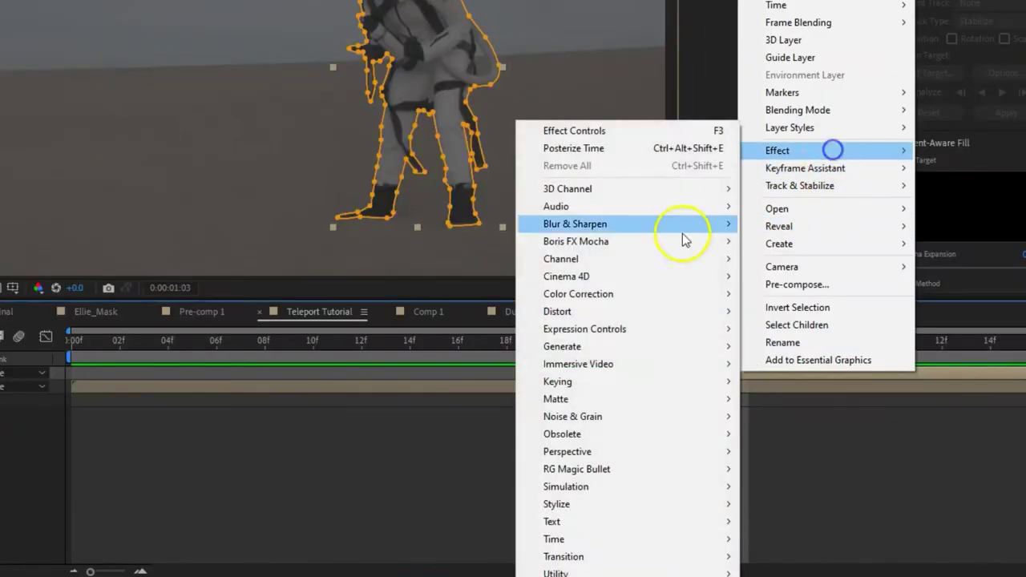
left_click(620, 378)
left_click(826, 522)
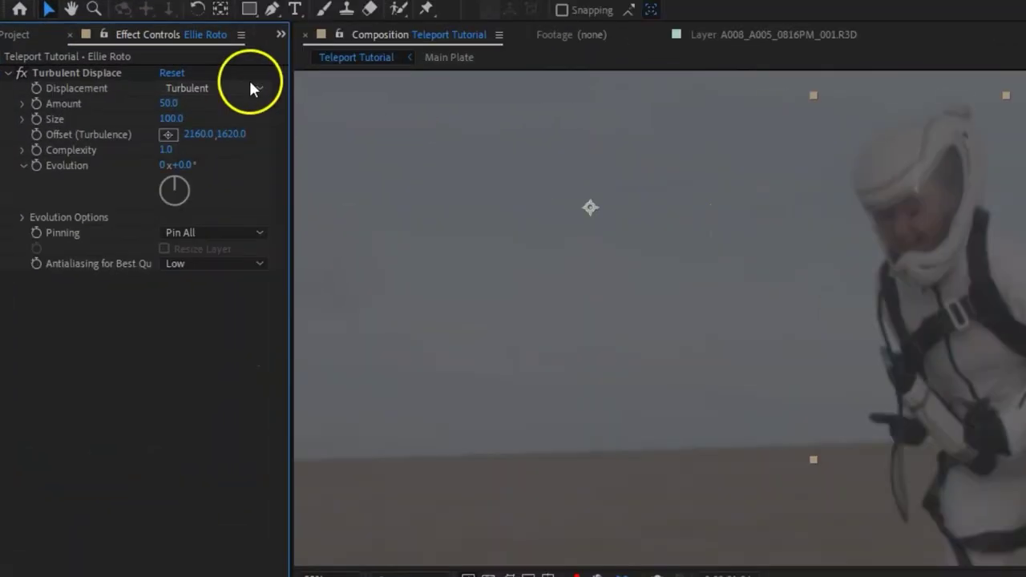
left_click(251, 87)
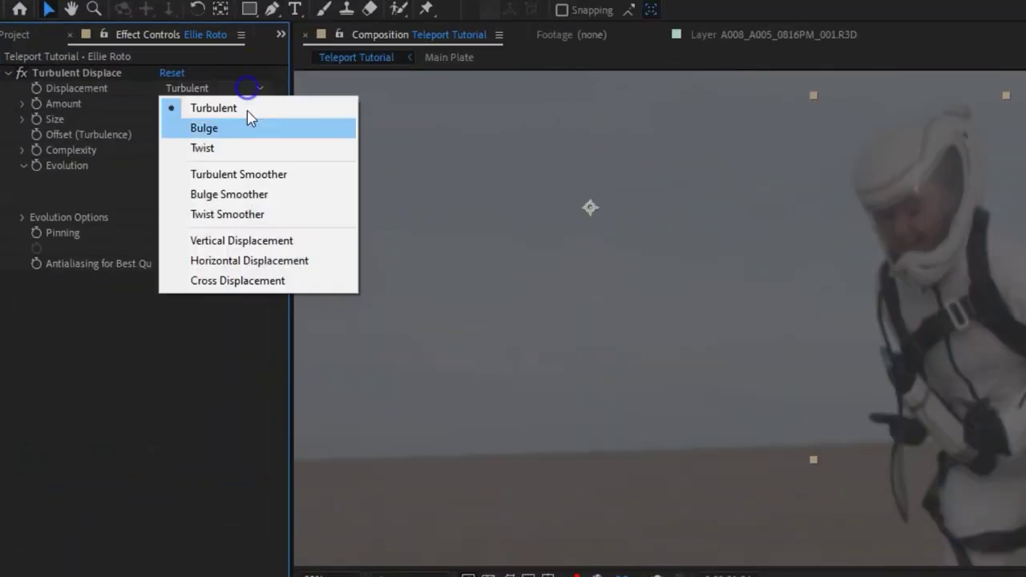
left_click(256, 259)
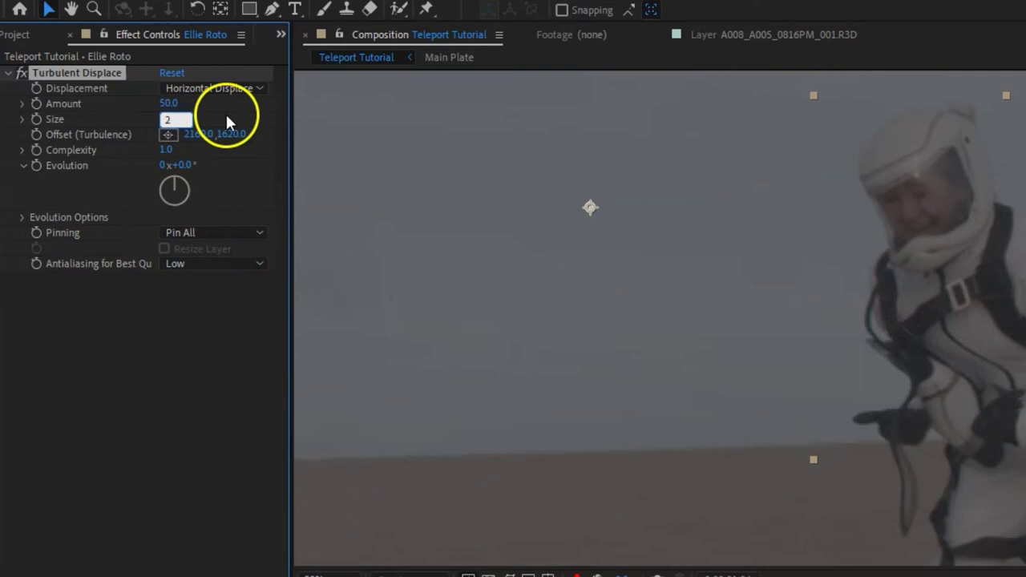
key("Return")
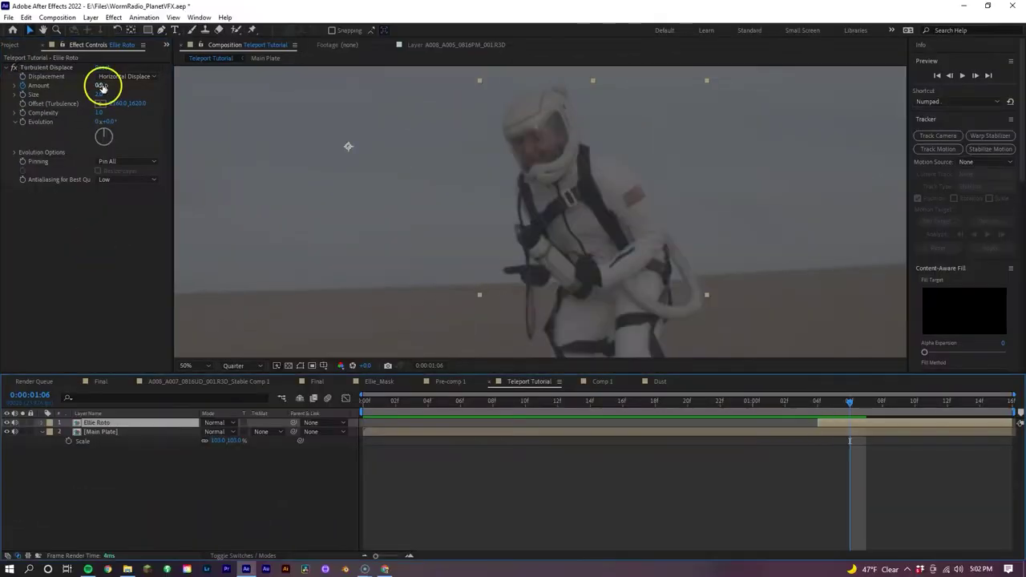
left_click(98, 86)
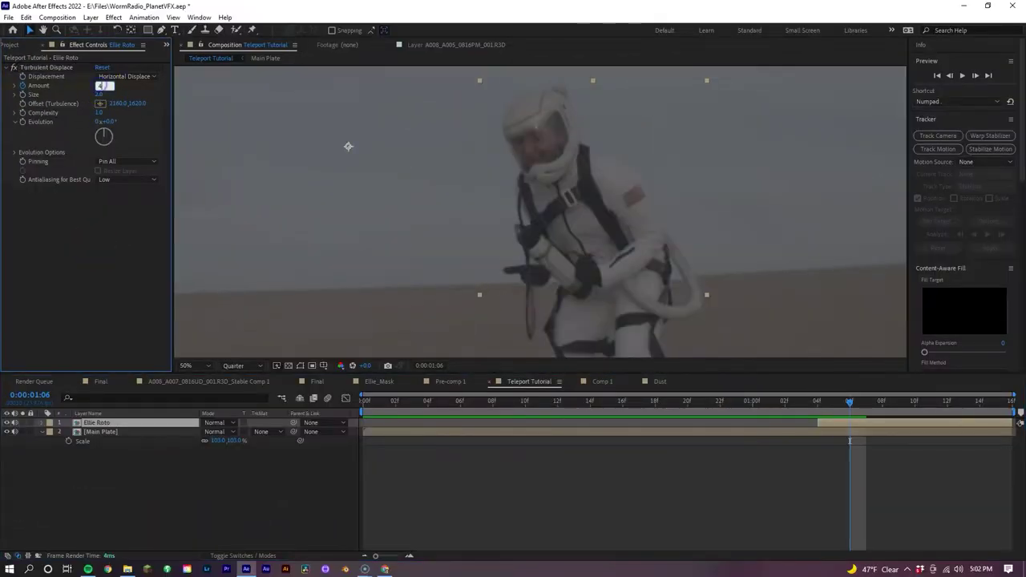
type("4500")
left_click(866, 407)
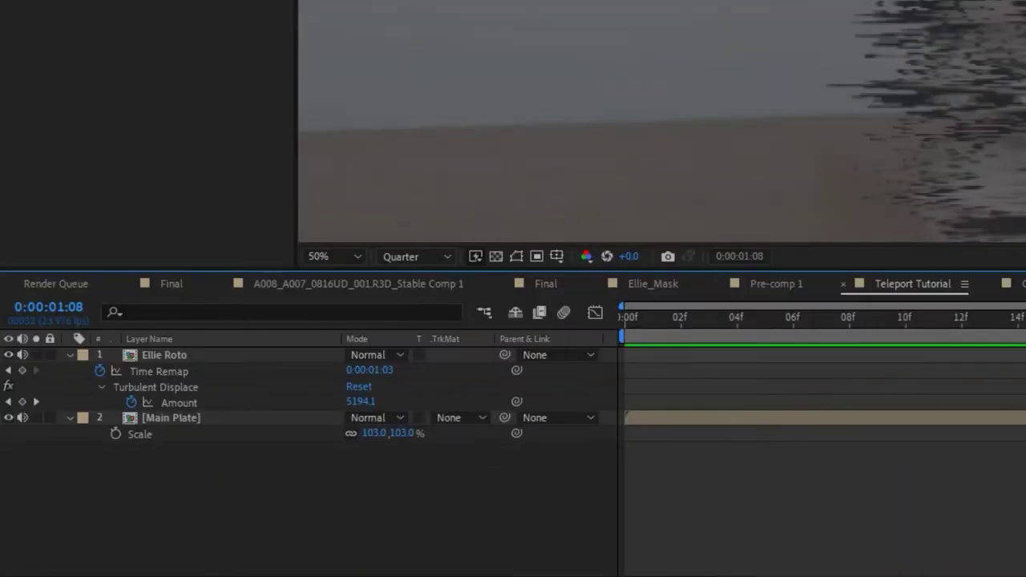
Animate Ellie Roto's Position and Scale so the astronaut squashes flat near the horizon
left_click(305, 354)
key("p")
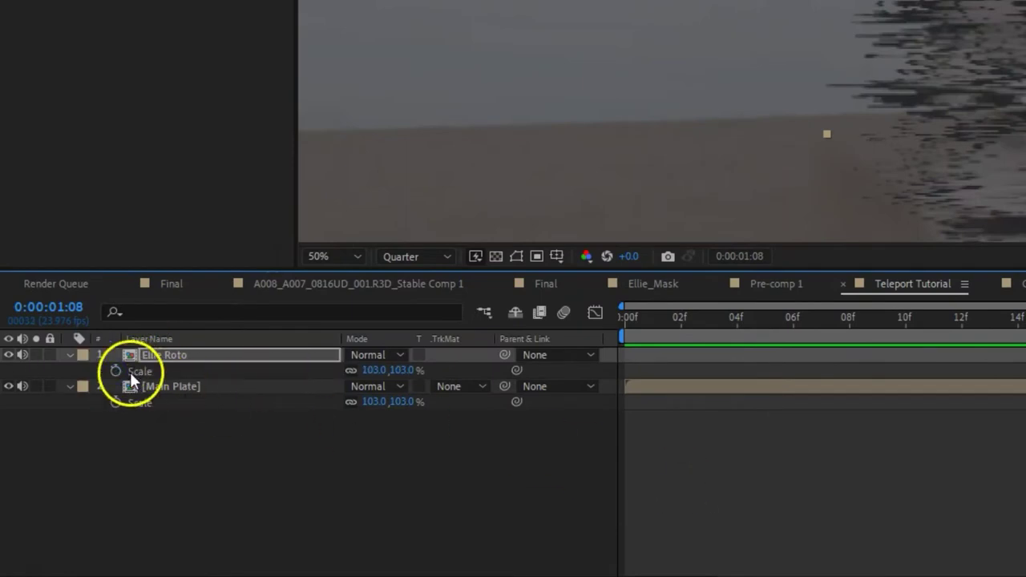
key("u")
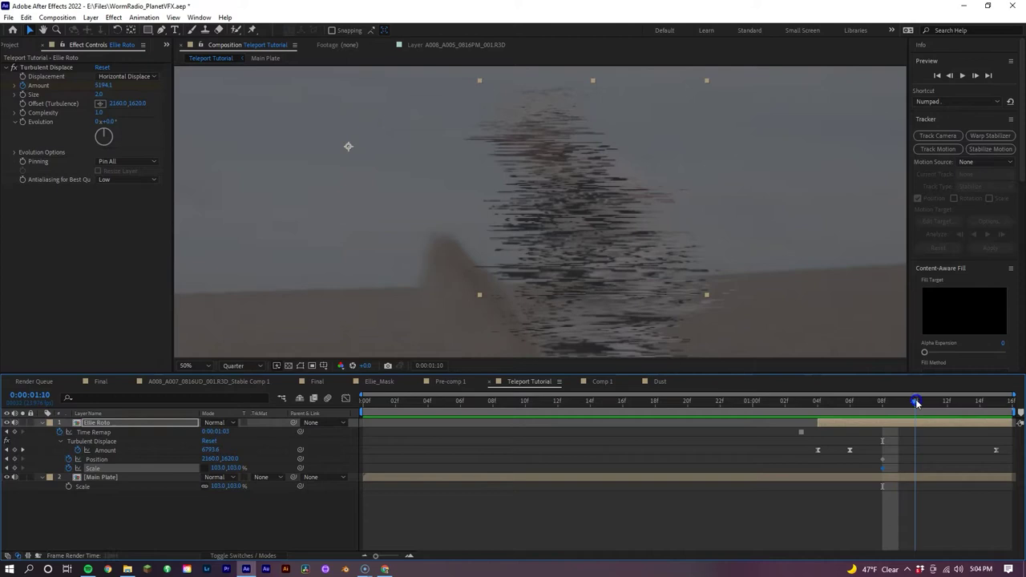
scroll(562, 327, "down", 2)
left_click_drag(561, 316, 562, 327)
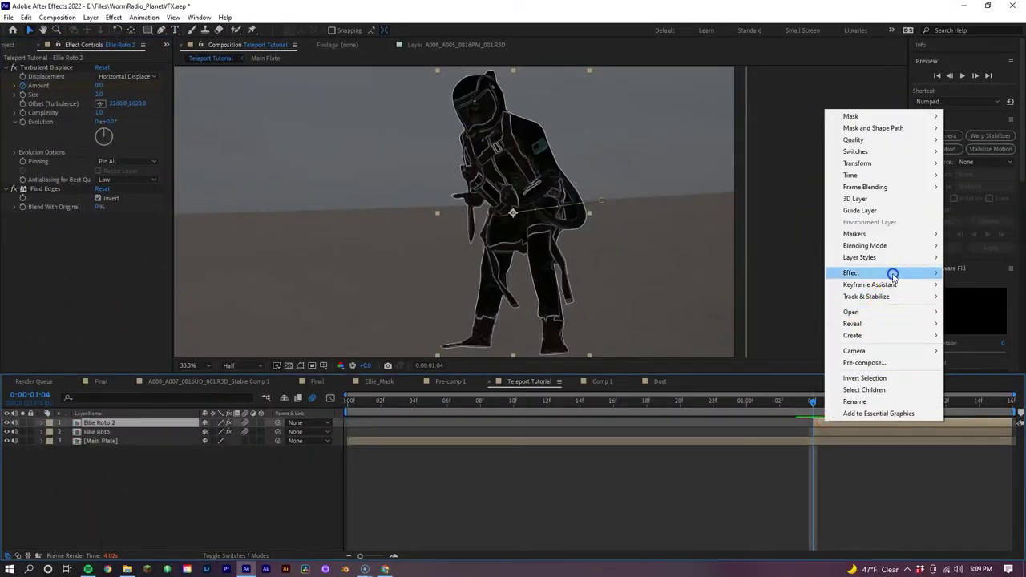
Add Lumetri Color to Ellie Roto 2 and expand its Curves section
mouse_move(866, 273)
mouse_move(762, 367)
left_click(870, 451)
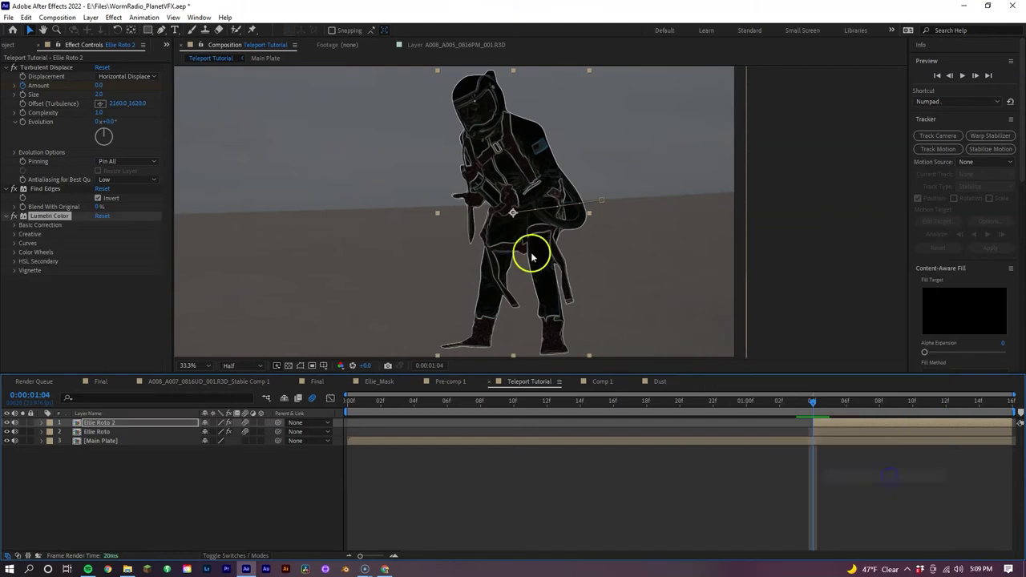
left_click(13, 242)
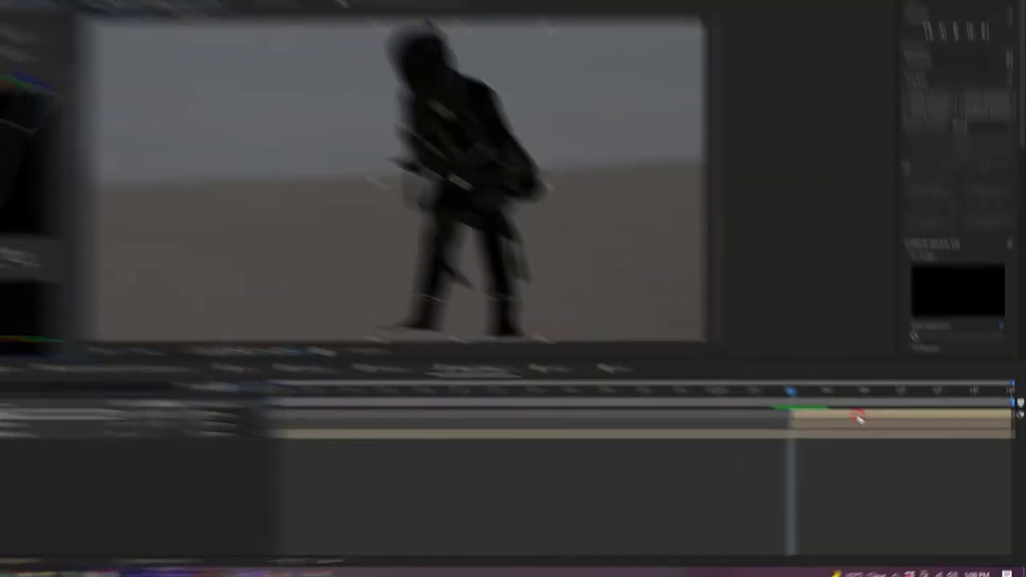
Add a Glow (radius 135, intensity 2) and a duplicate Glow (radius 250, intensity 1)
mouse_move(901, 275)
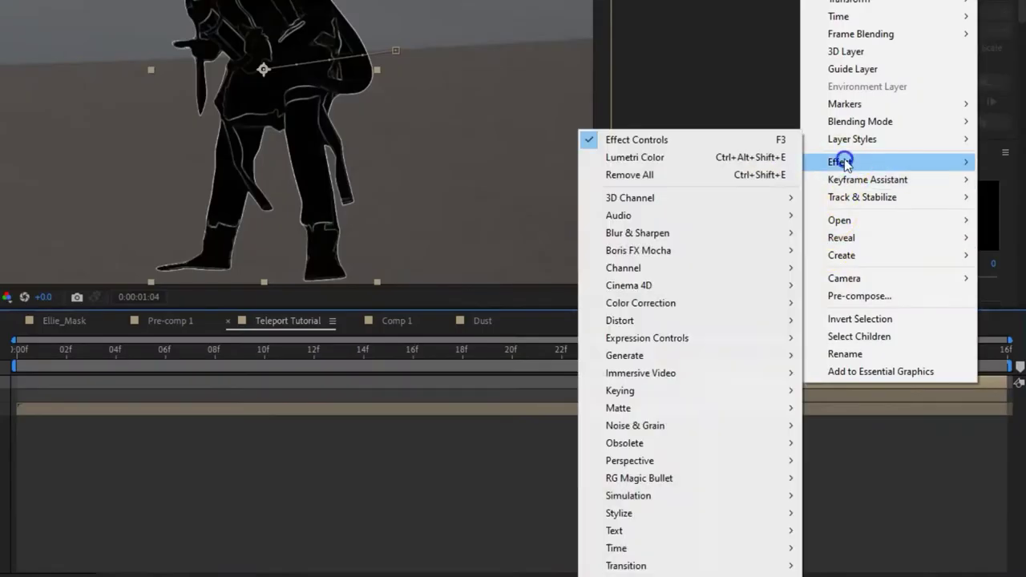
mouse_move(630, 513)
left_click(839, 374)
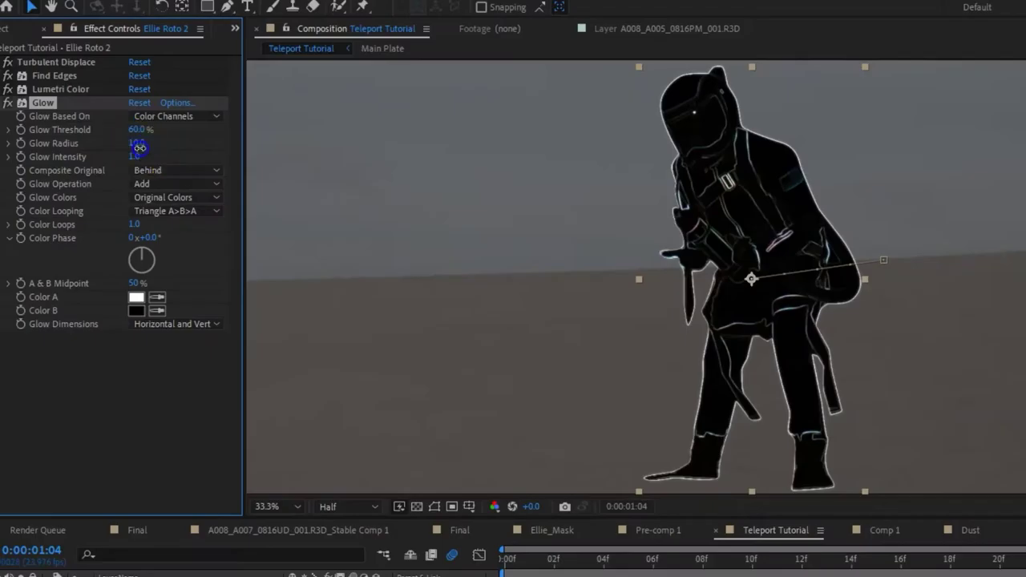
left_click(135, 426)
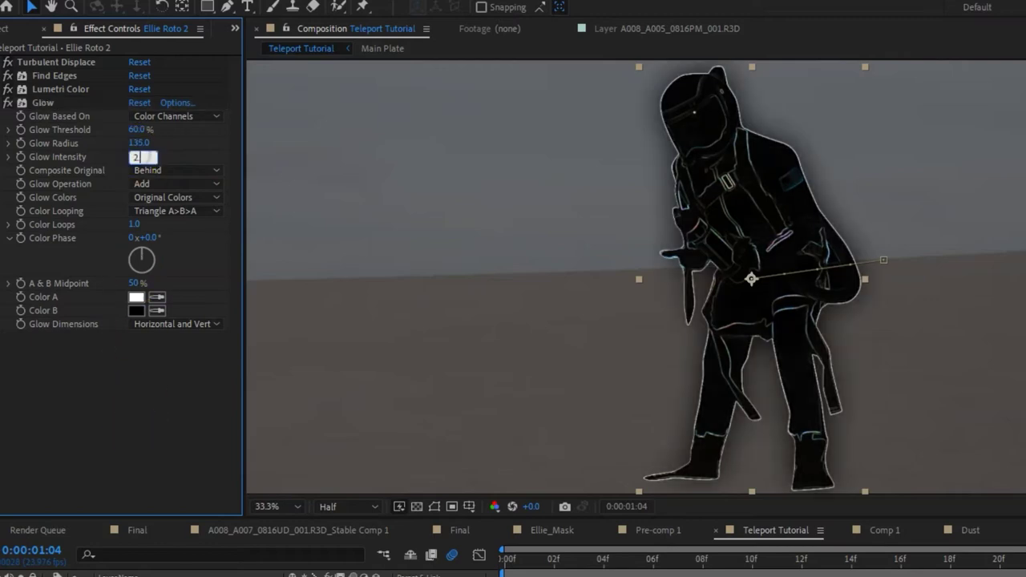
key("Return")
key("ctrl+d")
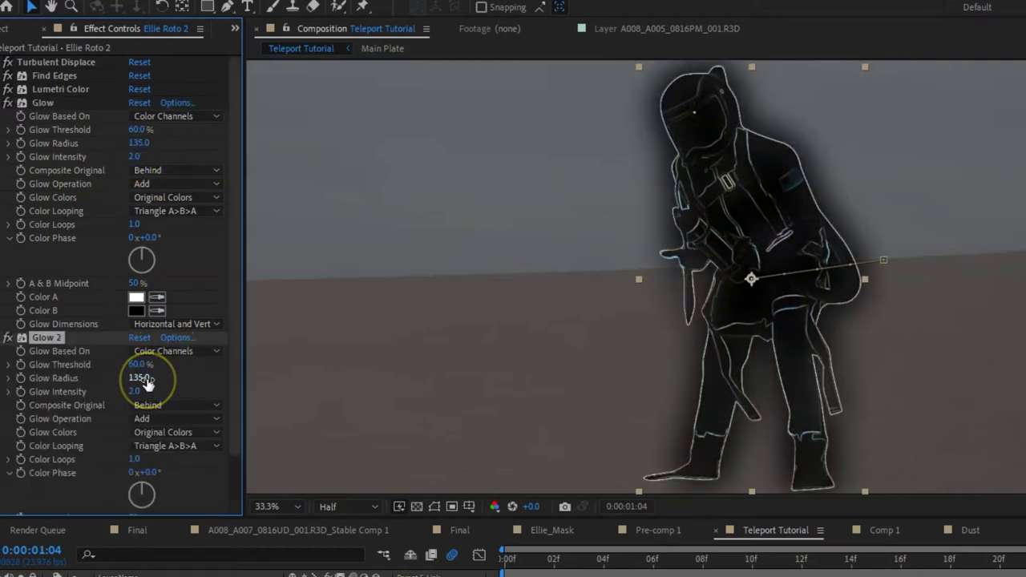
key("Tab")
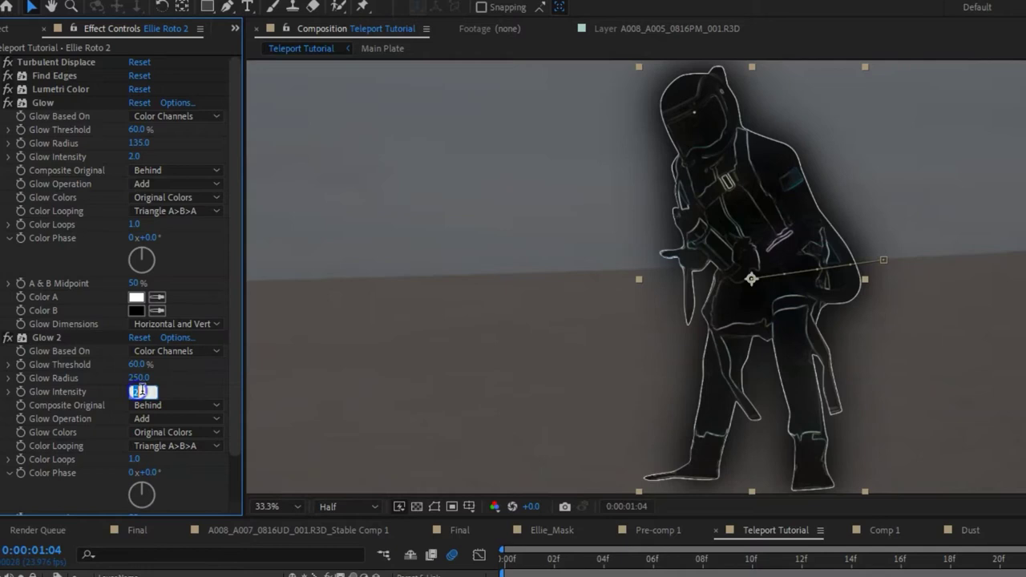
type("1")
key("Return")
Keyframe Ellie Roto 2's opacity from 0% up to 100% by 1:07 and show blend modes
key("t")
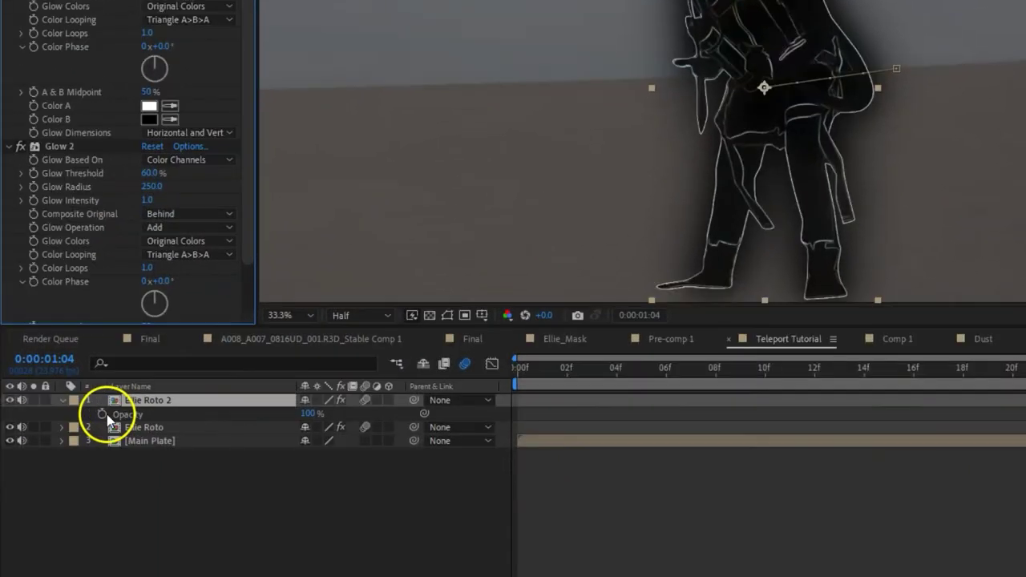
left_click(103, 414)
left_click_drag(313, 414, 120, 414)
left_click(847, 408)
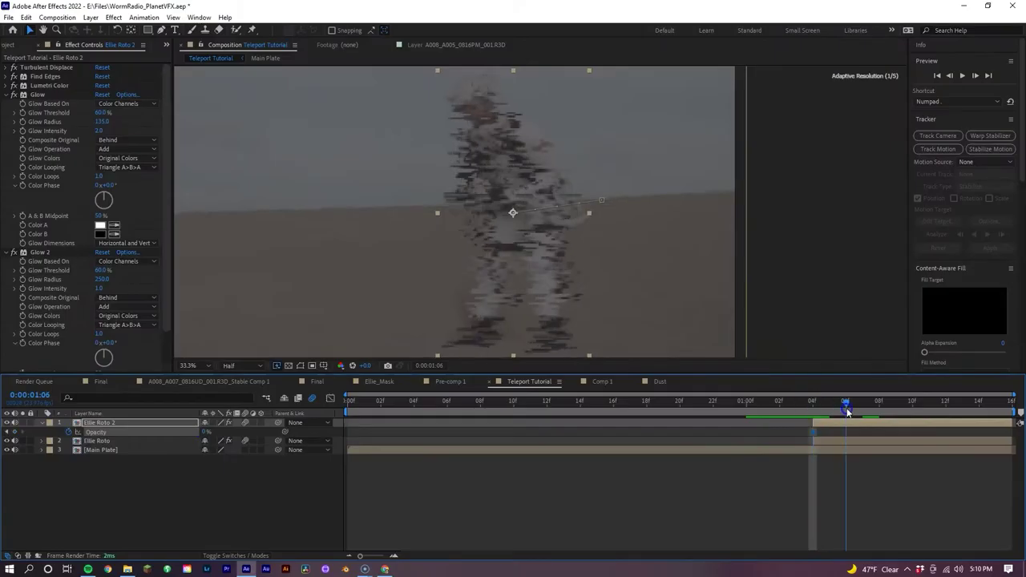
left_click_drag(848, 411, 863, 407)
left_click_drag(202, 433, 620, 479)
key("F4")
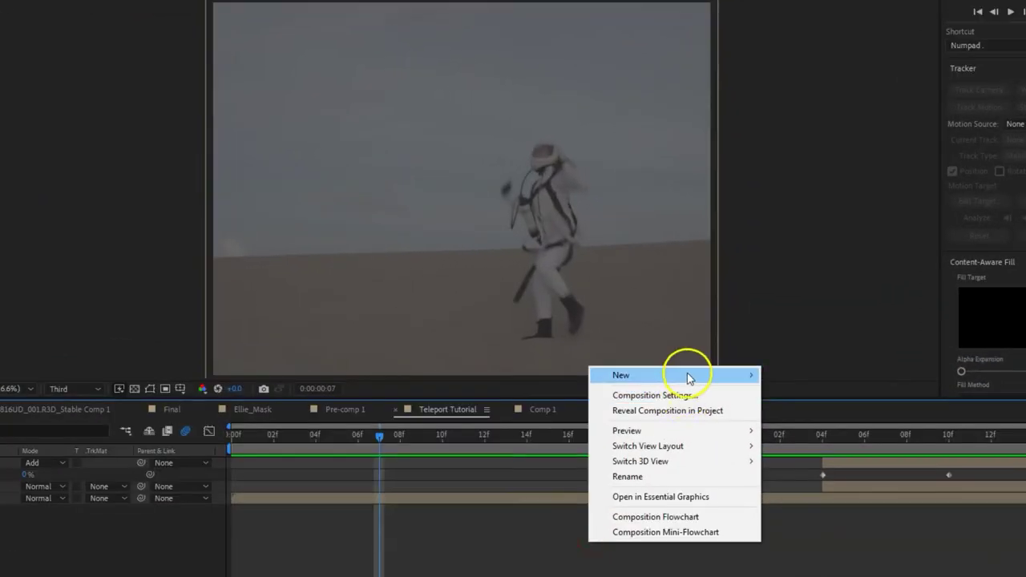
Create a black solid as the Lens Flare layer, apply Optical Flares and browse flare presets
mouse_move(694, 369)
left_click(807, 404)
key("Return")
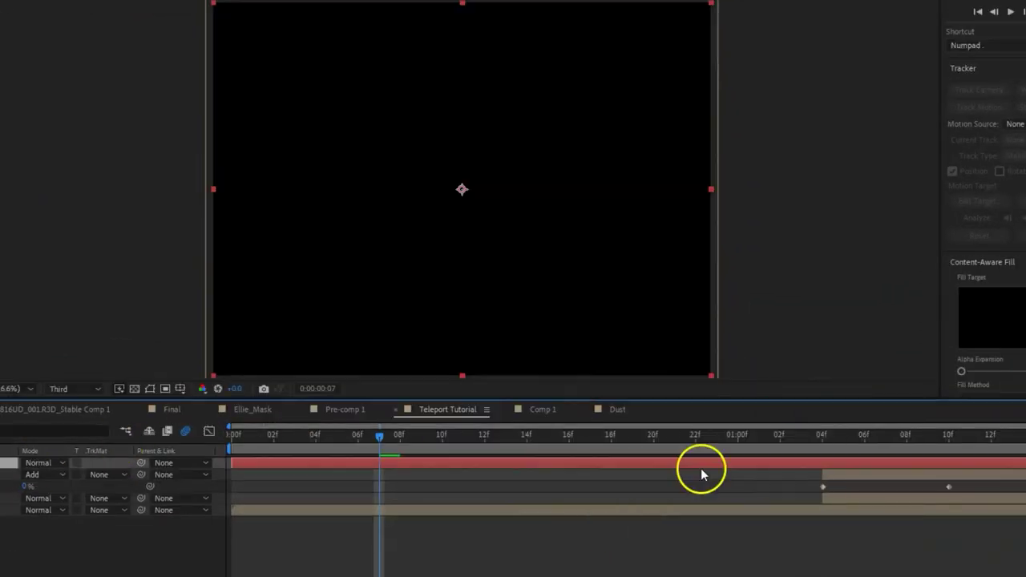
right_click(699, 470)
mouse_move(754, 265)
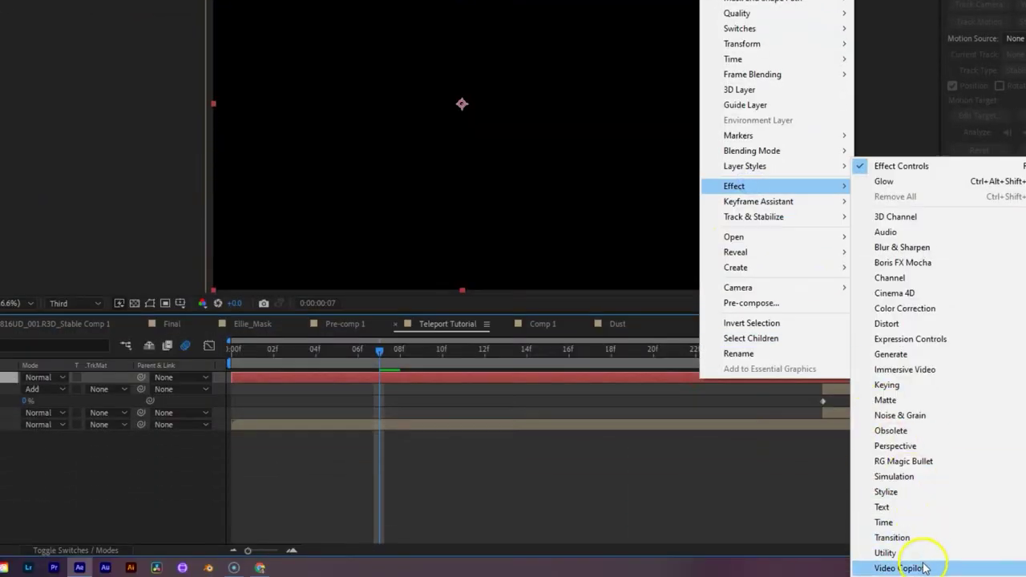
mouse_move(923, 569)
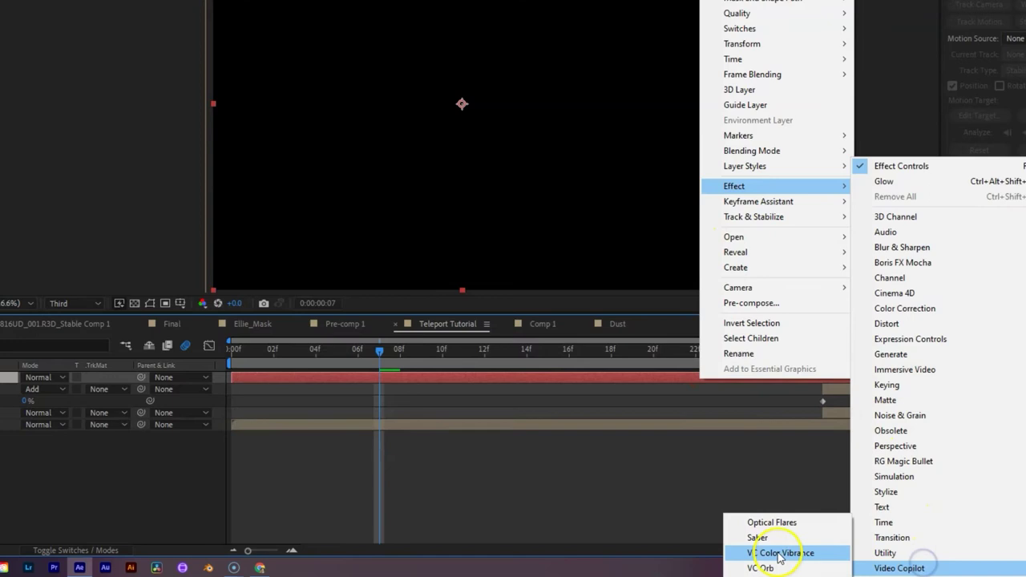
left_click(782, 522)
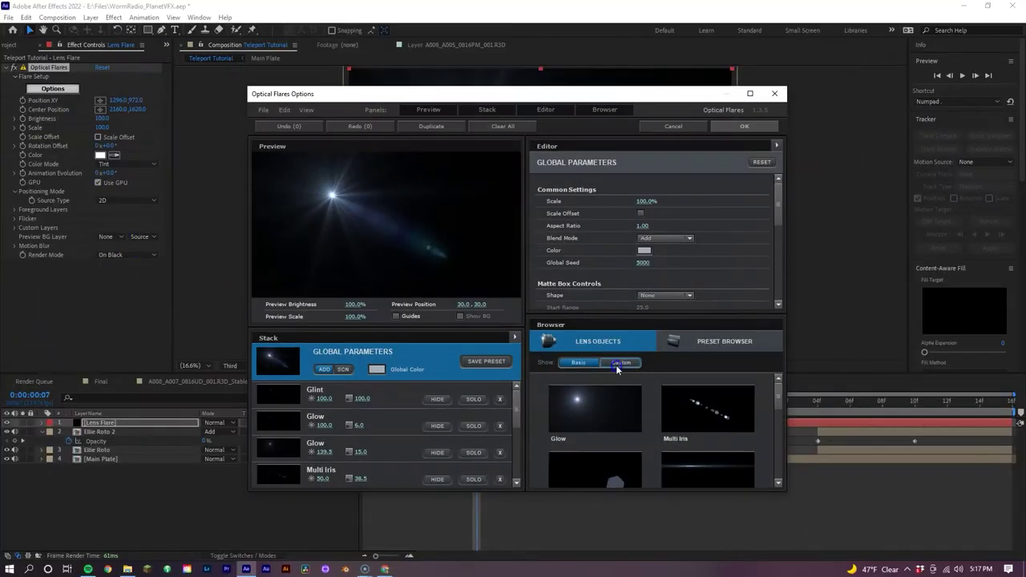
left_click(706, 343)
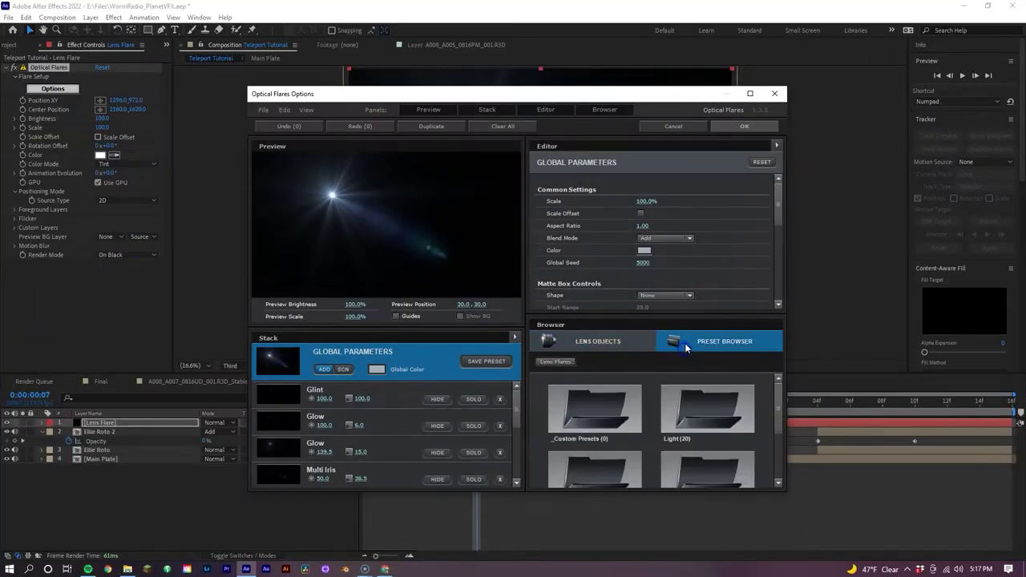
scroll(665, 412, "down", 1)
double_click(665, 412)
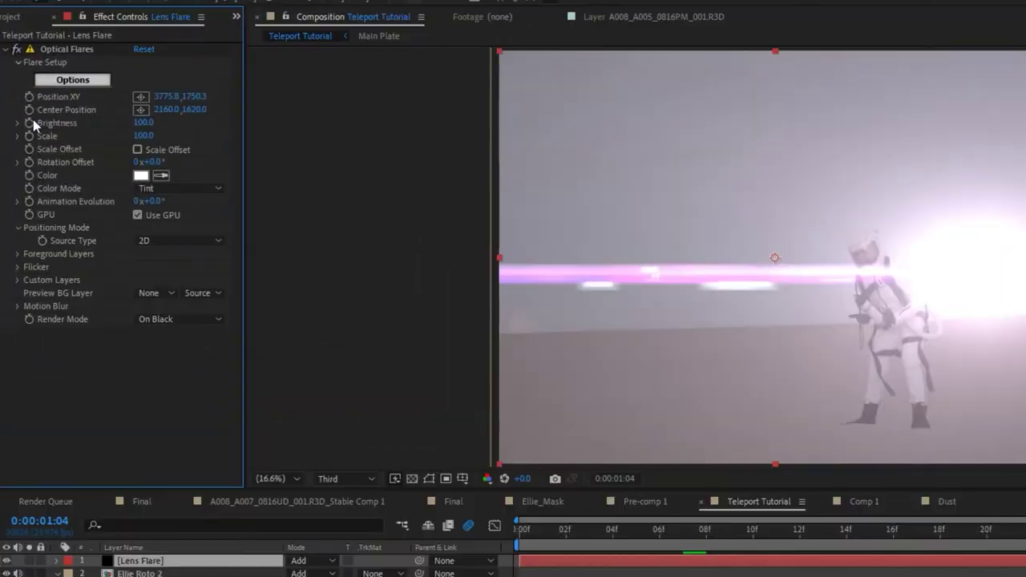
Keyframe the flare Brightness from 0 up and back to 0, then adjust its Scale
left_click(99, 118)
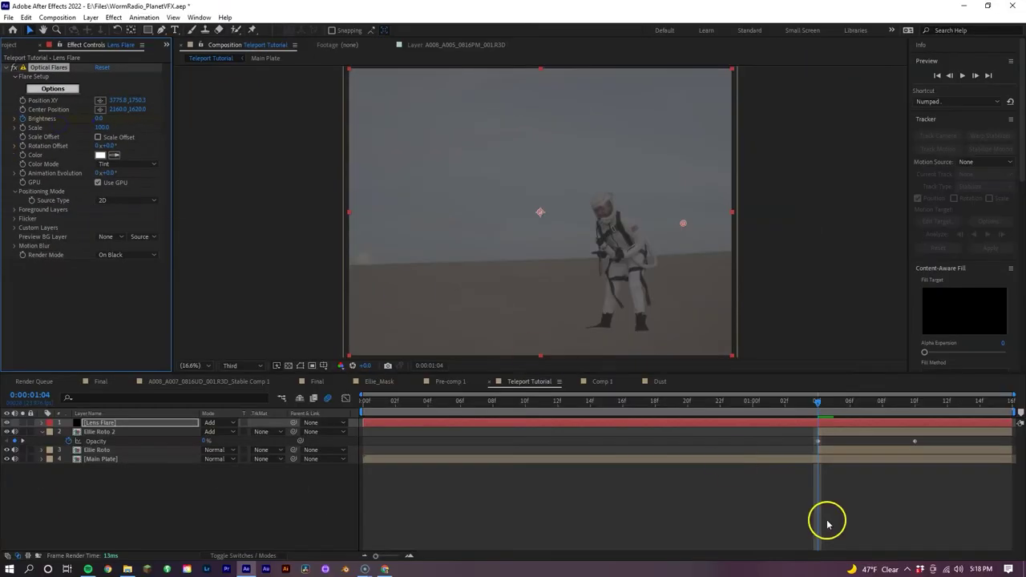
left_click_drag(821, 403, 931, 403)
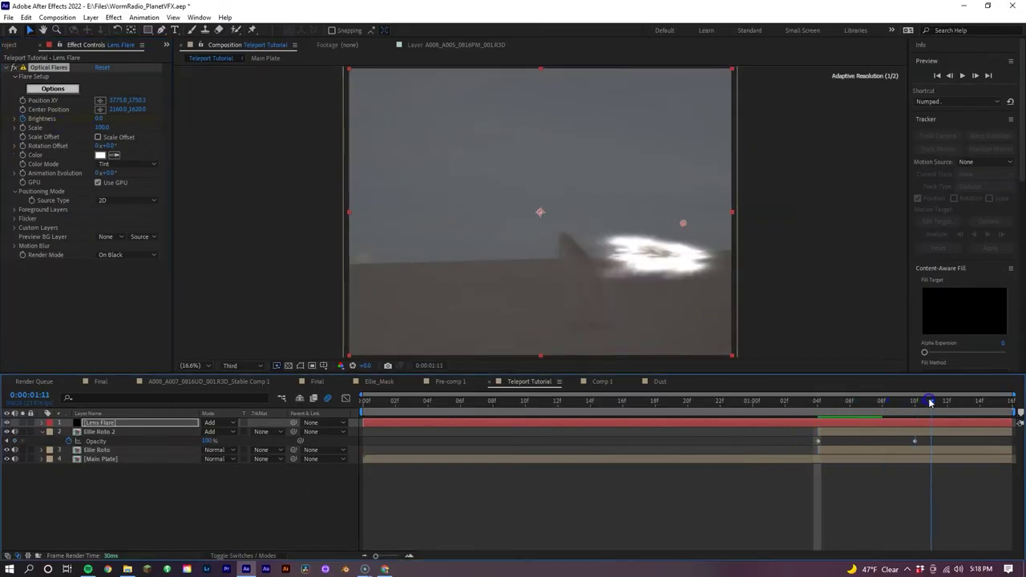
left_click(947, 401)
left_click(100, 122)
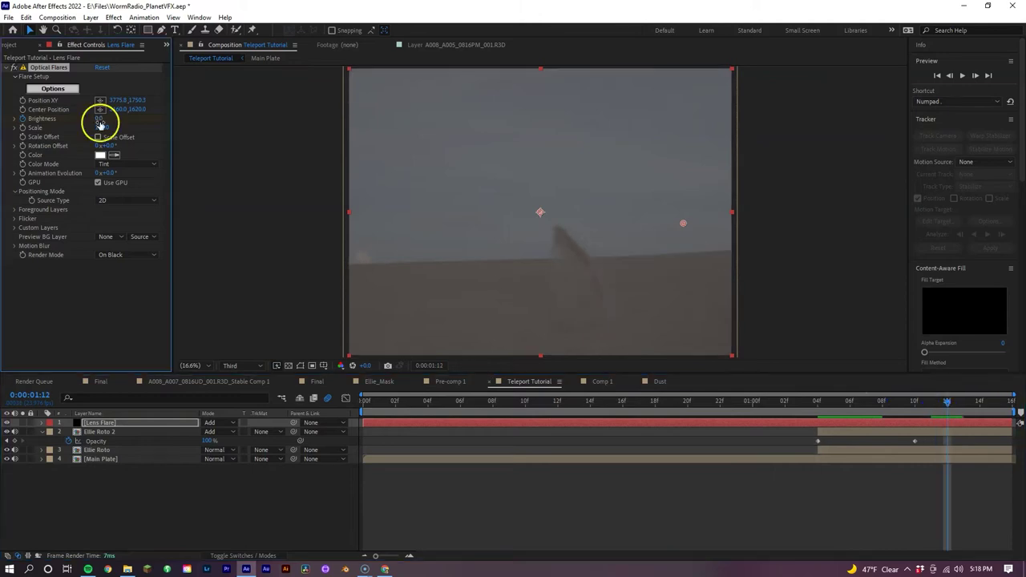
left_click(104, 127)
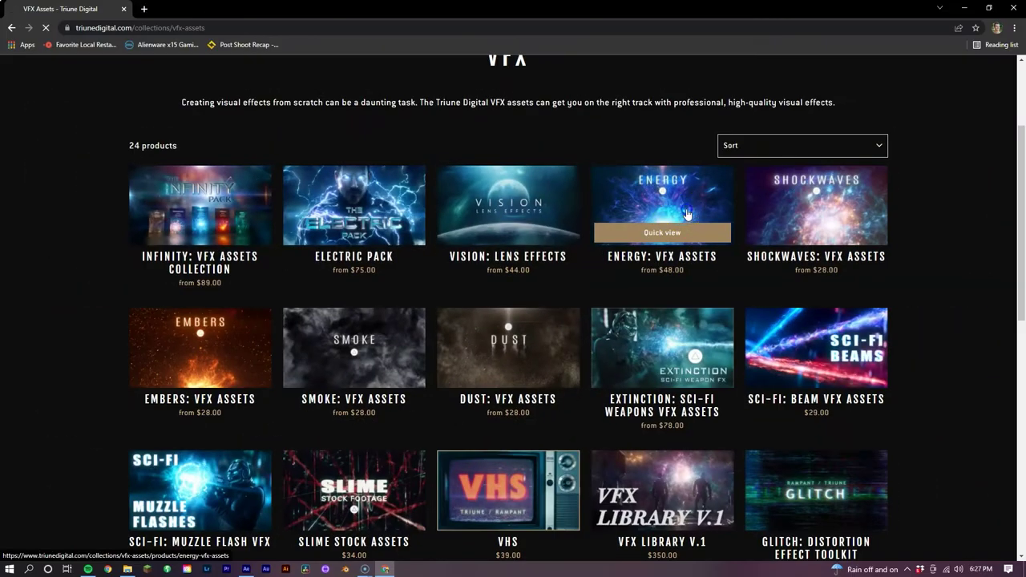
Scroll through the Triune Digital VFX assets collection to locate the Energy: VFX Assets product
scroll(584, 233, "down", 2)
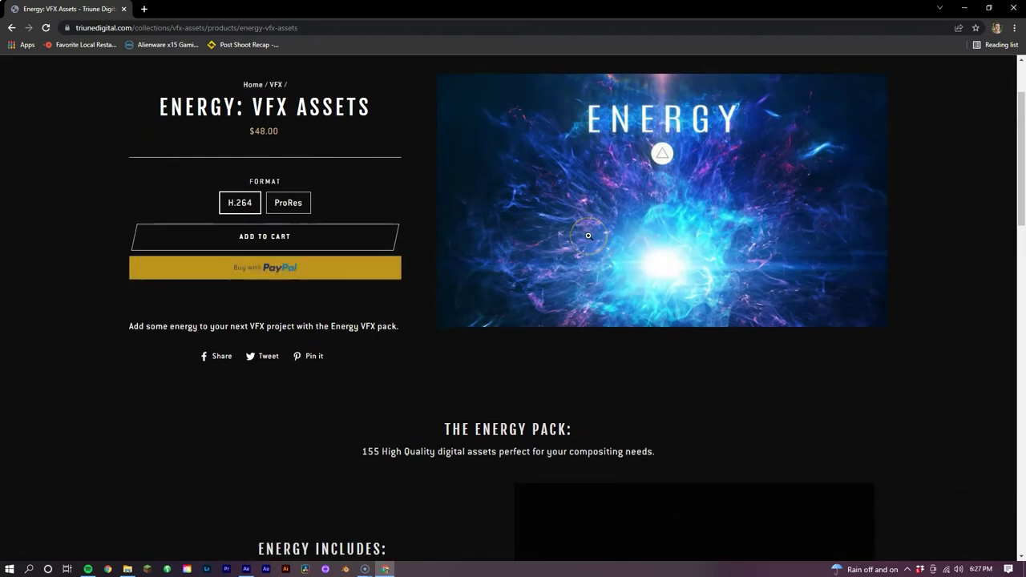
scroll(458, 258, "up", 1)
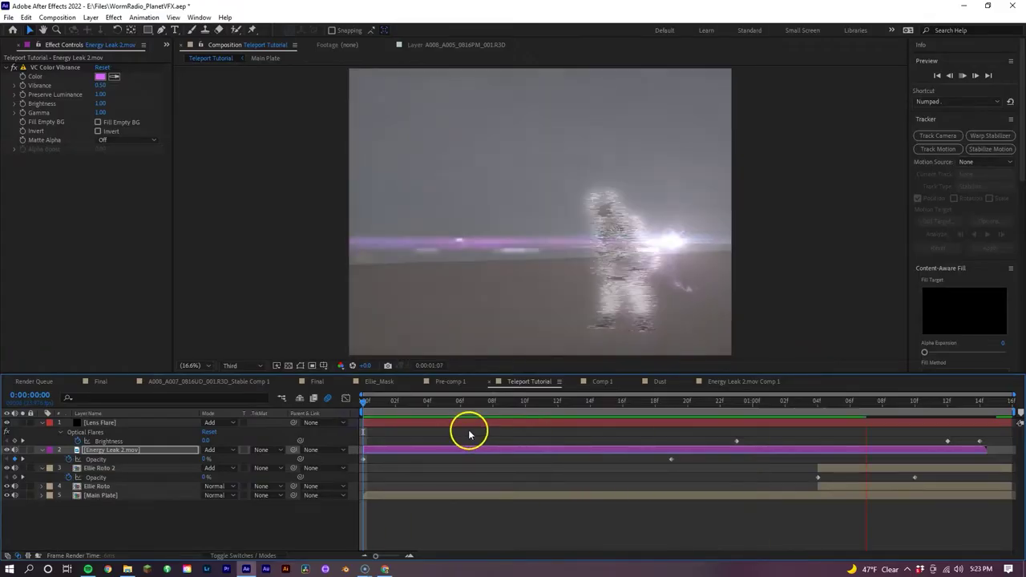
Pre-compose Energy Leak 2.mov into its own composition
right_click(665, 450)
left_click(730, 389)
left_click(526, 350)
Apply CC Vector Blur to Main Plate with Energy Leak 2.mov Comp 2 as the vector map
left_click(703, 486)
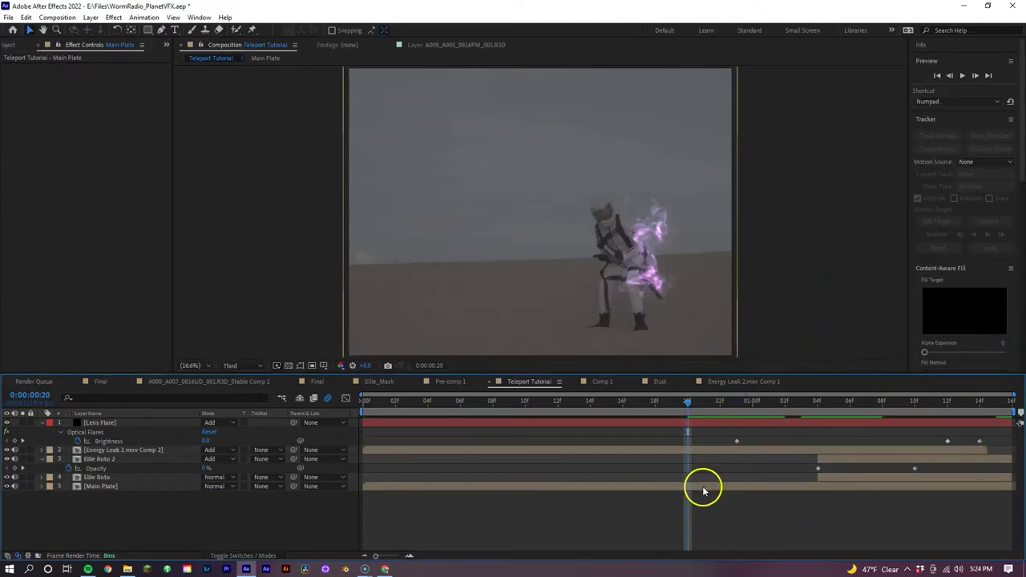
right_click(703, 489)
mouse_move(775, 335)
mouse_move(874, 96)
left_click(757, 175)
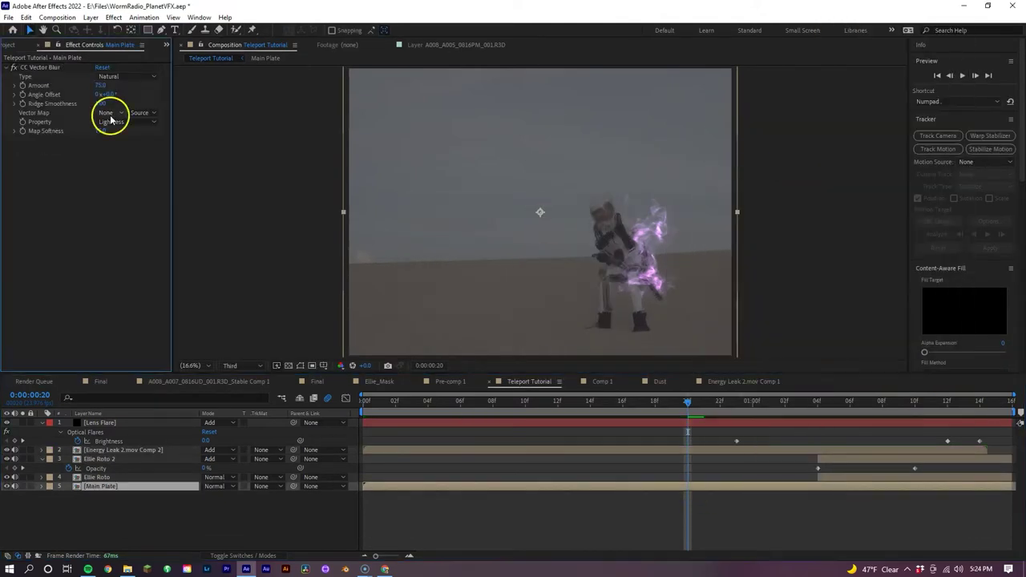
left_click(110, 117)
left_click(157, 153)
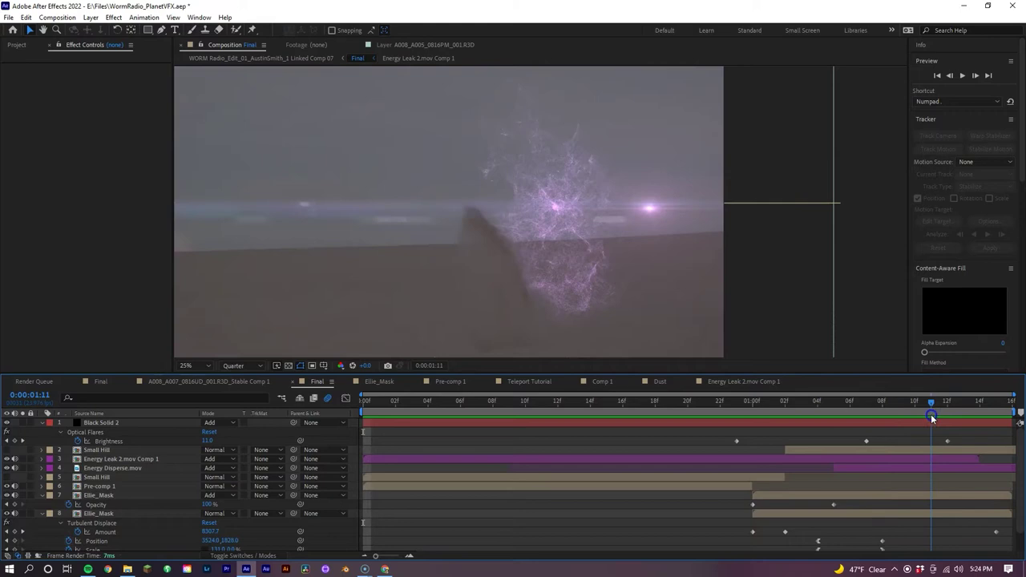
left_click_drag(929, 411, 898, 413)
left_click(874, 498)
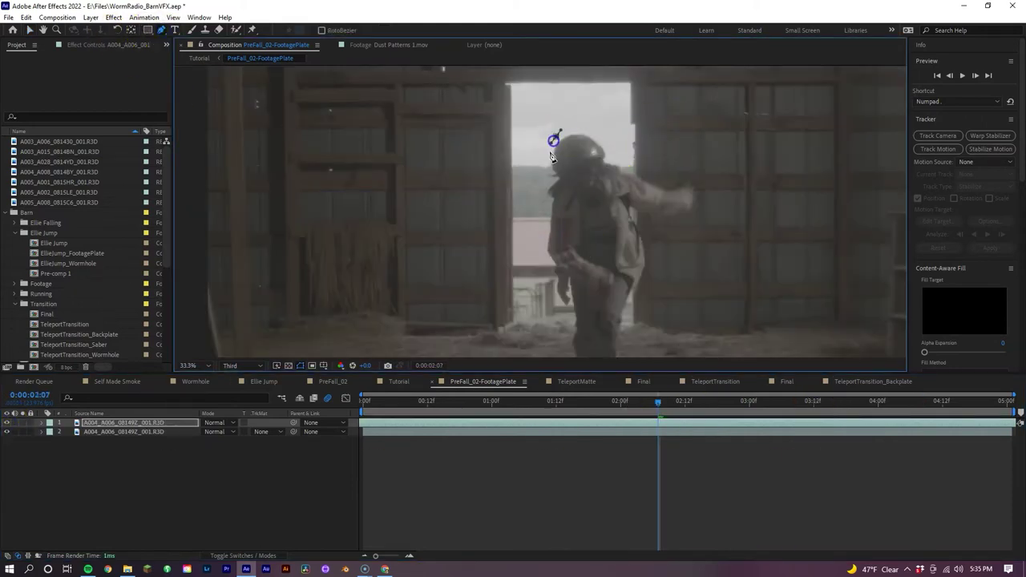
Mask the astronaut's head and body, reshape the masks frame by frame, and add an elliptical mask
left_click_drag(552, 156, 573, 196)
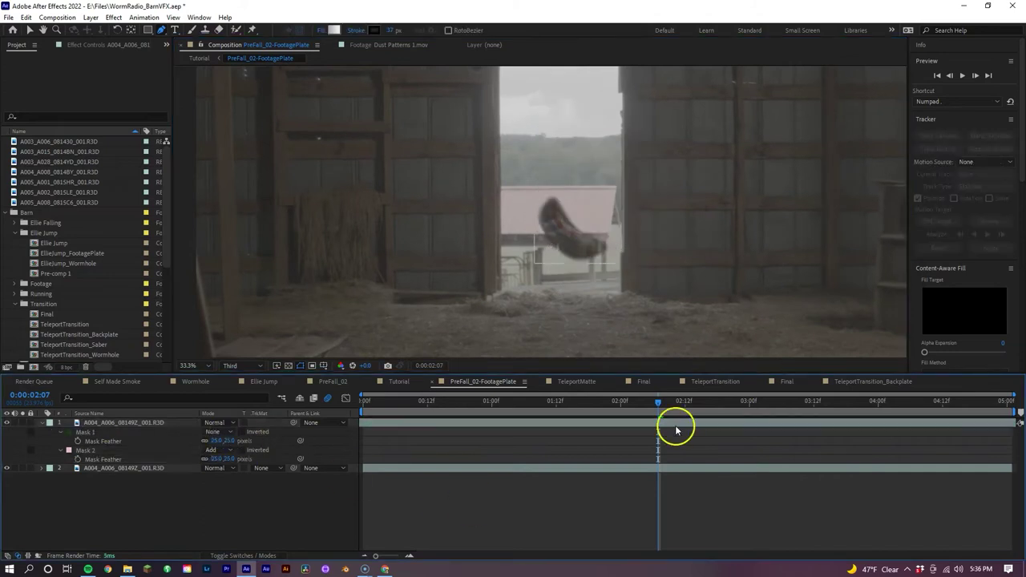
left_click(678, 423)
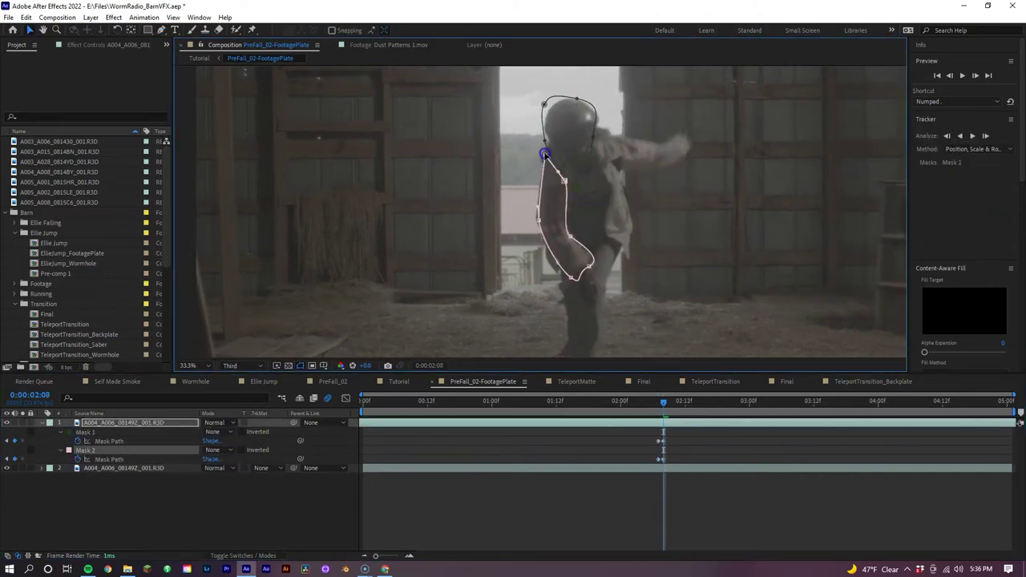
key("Page_Down")
left_click_drag(592, 263, 586, 274)
key("Page_Down")
left_click(600, 228)
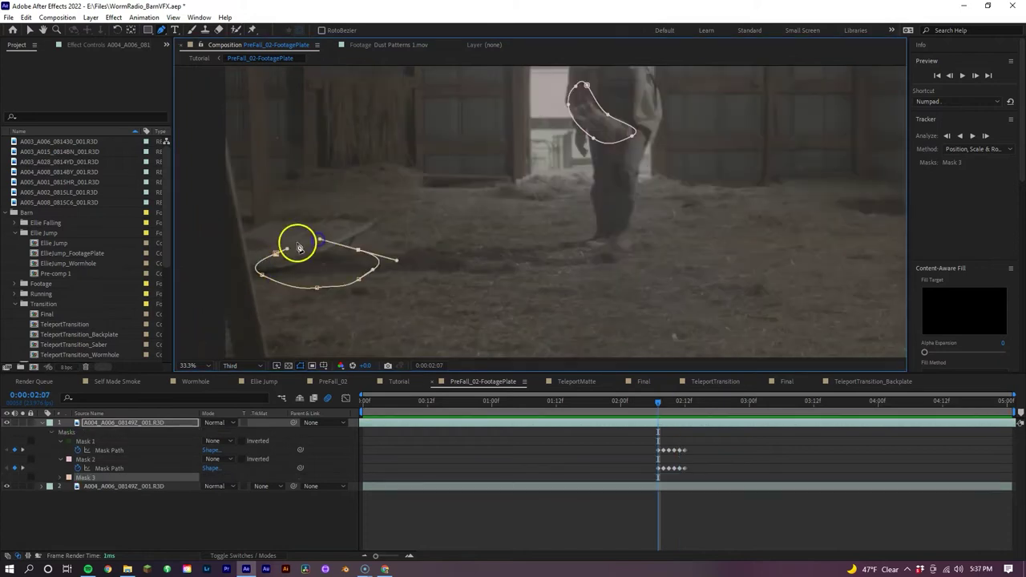
left_click(120, 428)
left_click(226, 433)
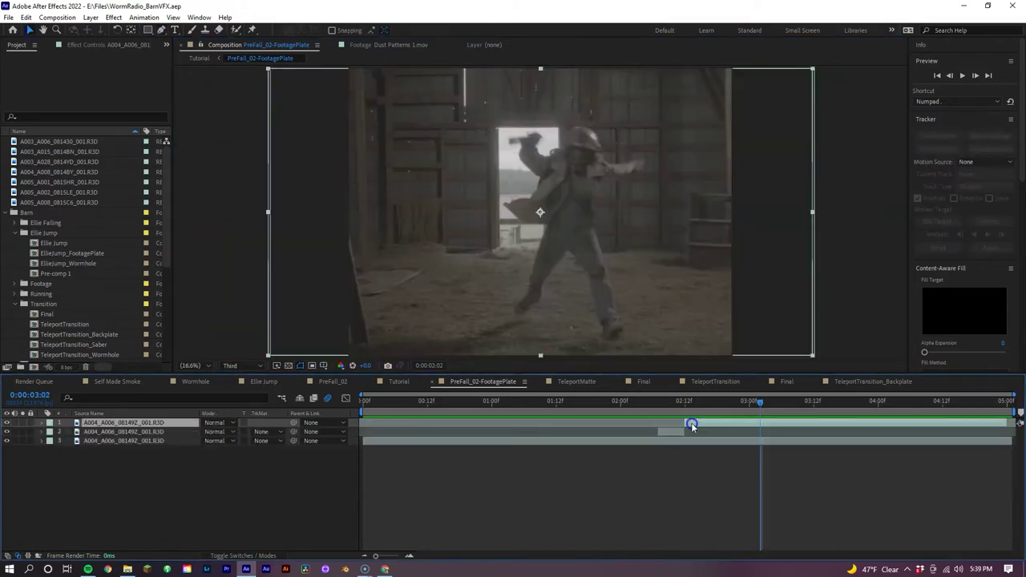
right_click(665, 420)
left_click(682, 447)
Pre-compose the barn footage layer and apply a Bulge effect to it
right_click(683, 447)
left_click(714, 380)
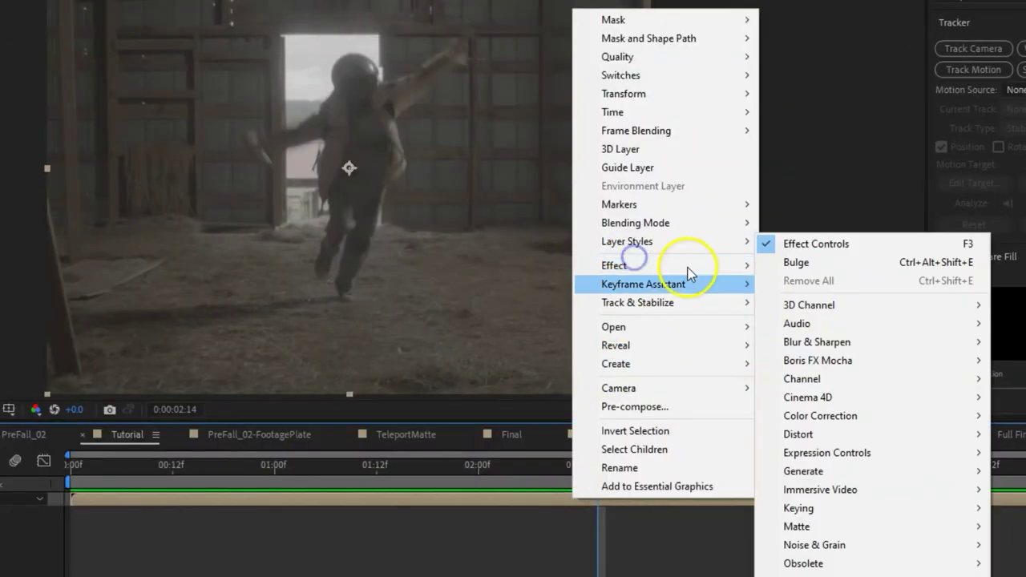
mouse_move(840, 433)
left_click(652, 85)
Keyframe Bulge Height through -1.5, 1.0 and 0 from 2:06, and widen the bulge around the astronaut
left_click(532, 485)
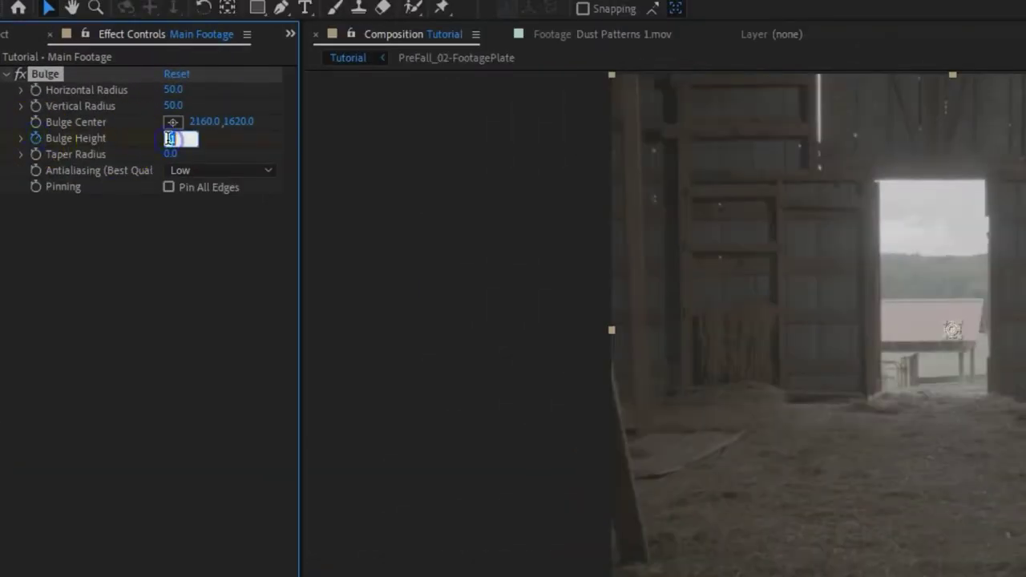
key("Return")
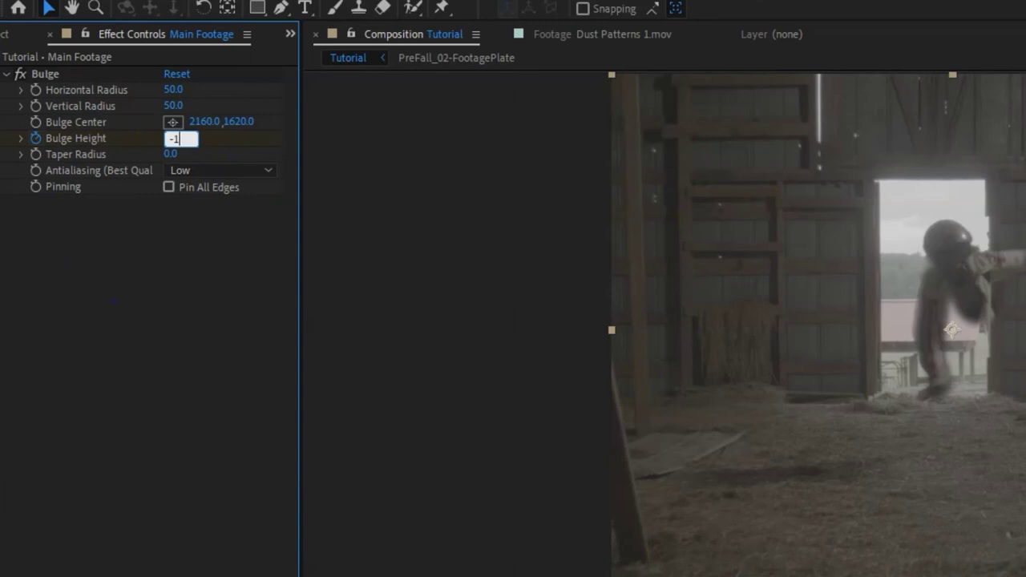
key("Return")
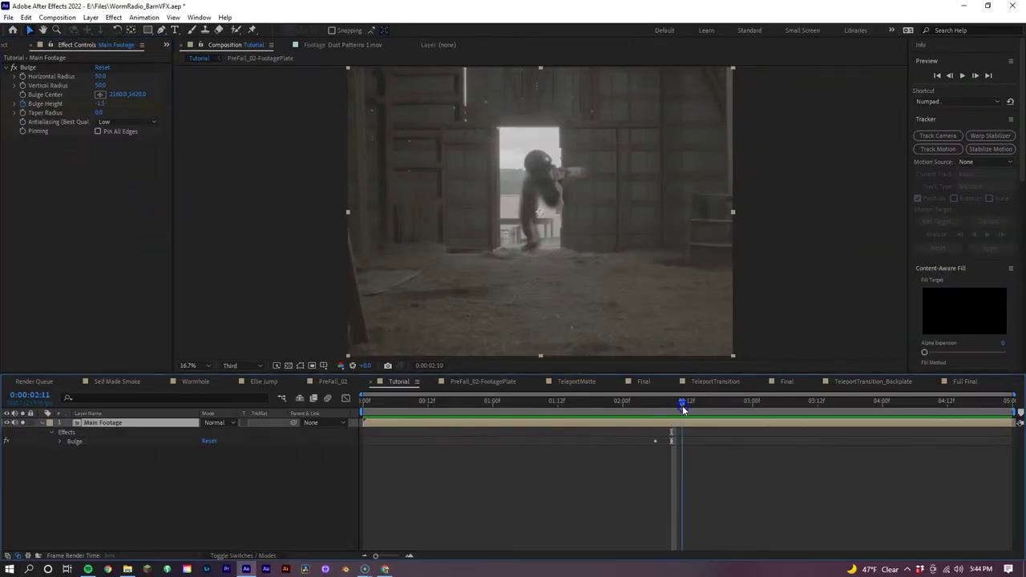
left_click_drag(684, 409, 706, 409)
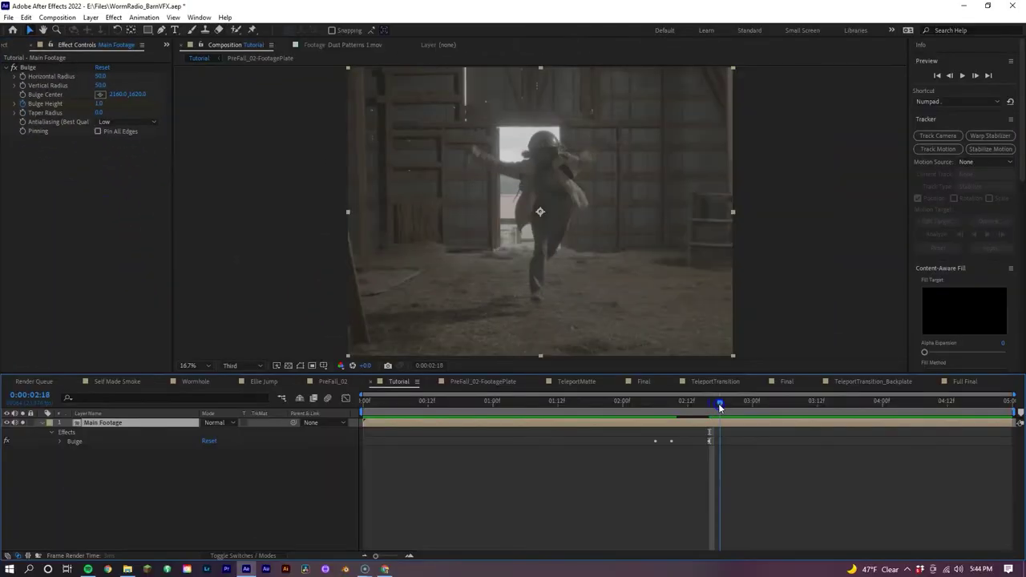
left_click_drag(717, 403, 735, 404)
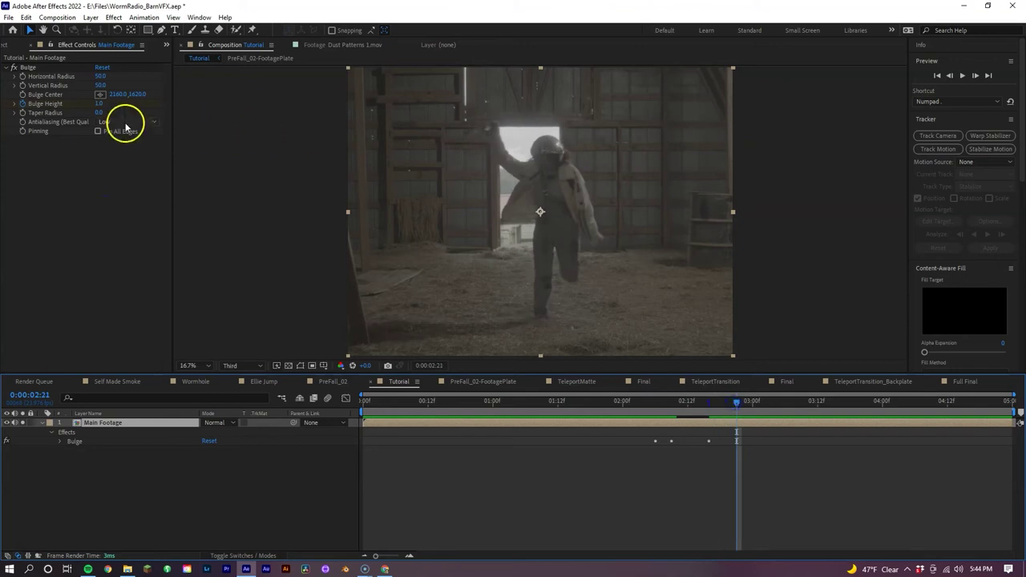
left_click(97, 105)
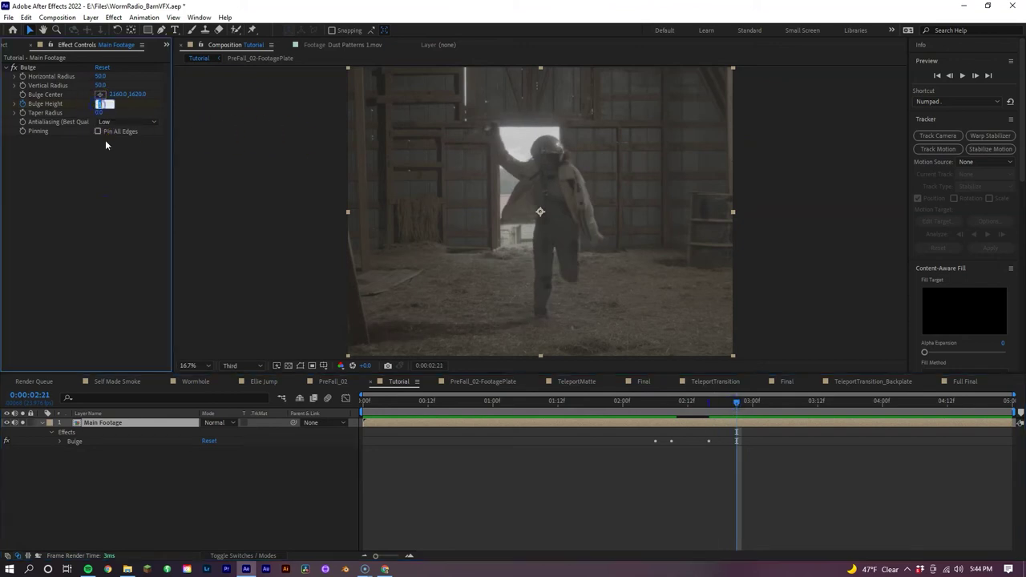
left_click(38, 70)
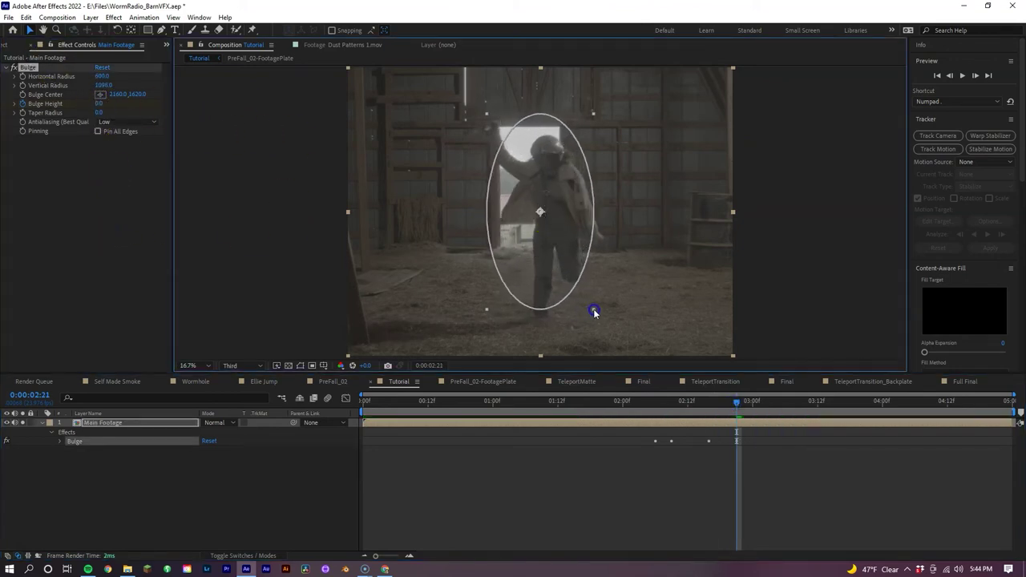
left_click_drag(594, 312, 608, 305)
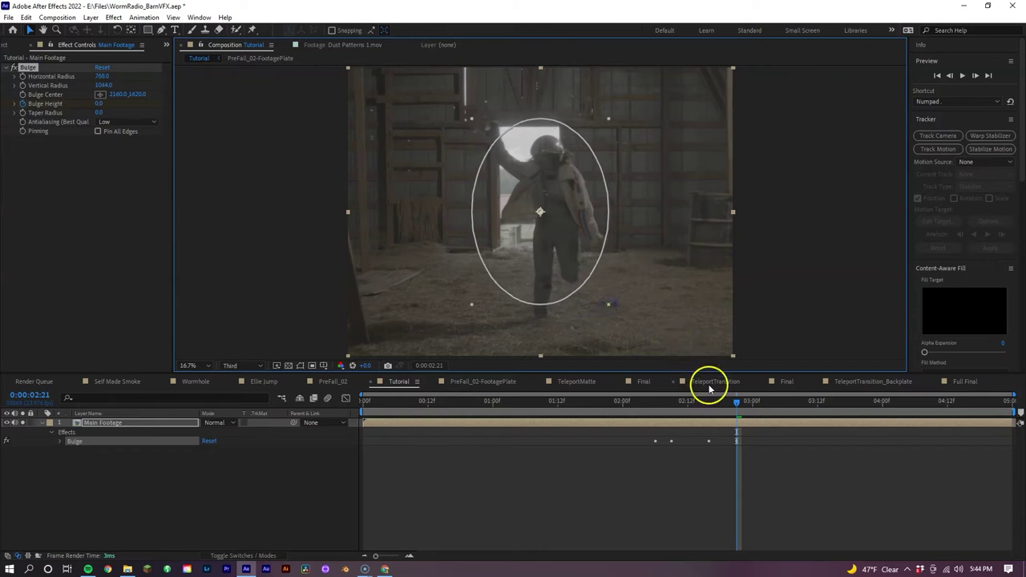
Create a new solid layer and enlarge its mask to cover the frame
right_click(474, 322)
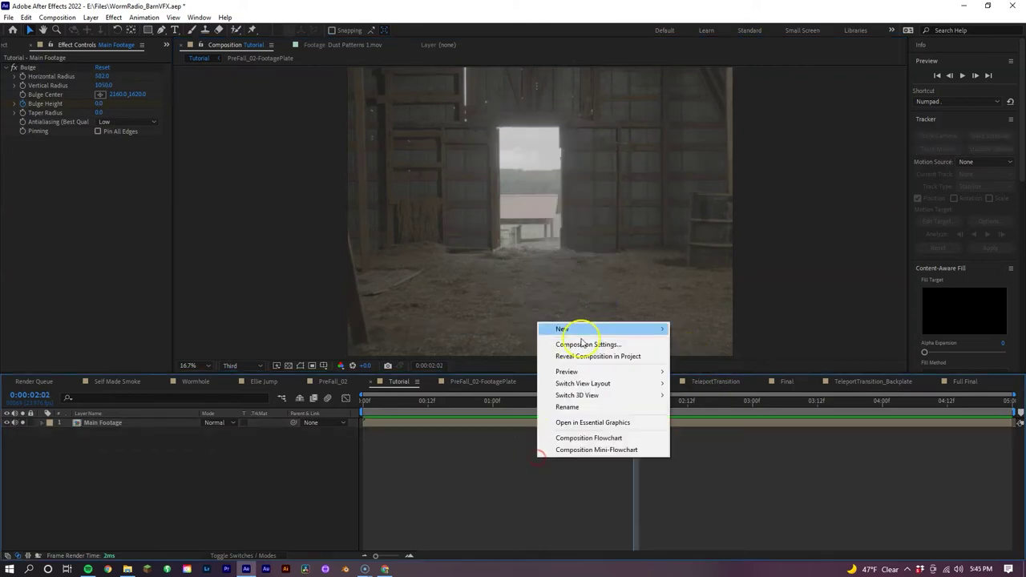
left_click(717, 358)
left_click(506, 349)
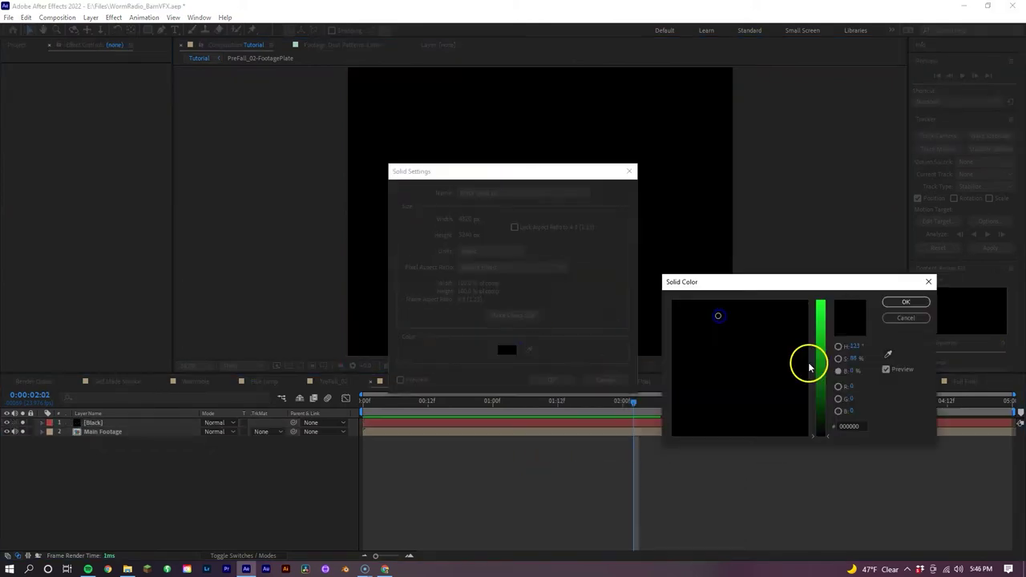
left_click_drag(821, 361, 820, 302)
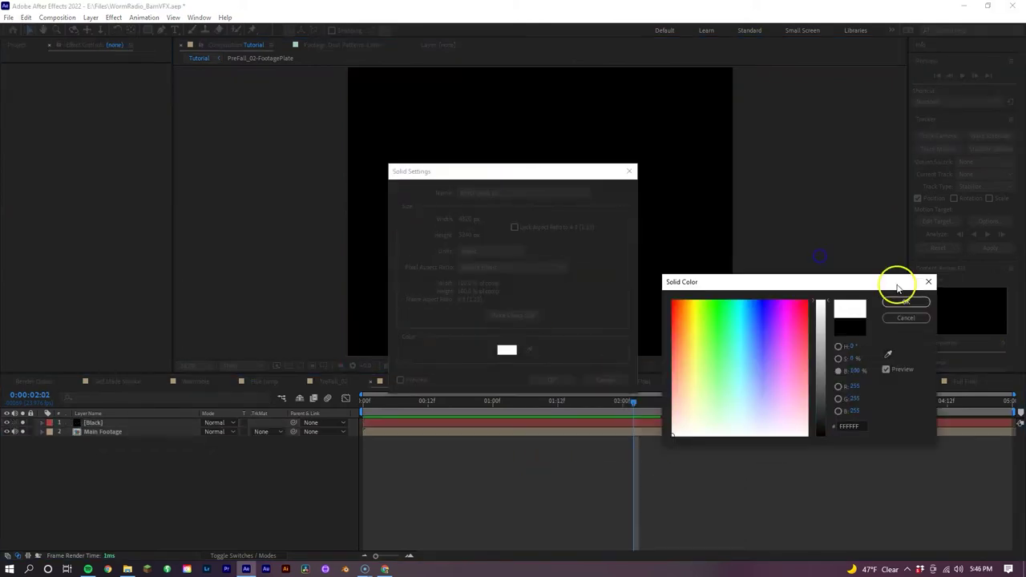
left_click(902, 298)
key("Return")
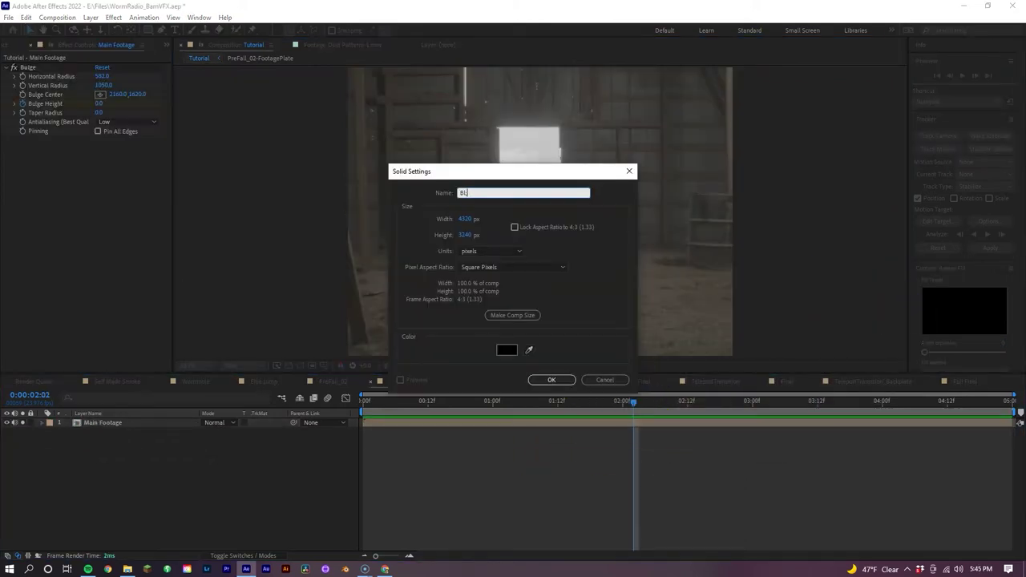
key("Return")
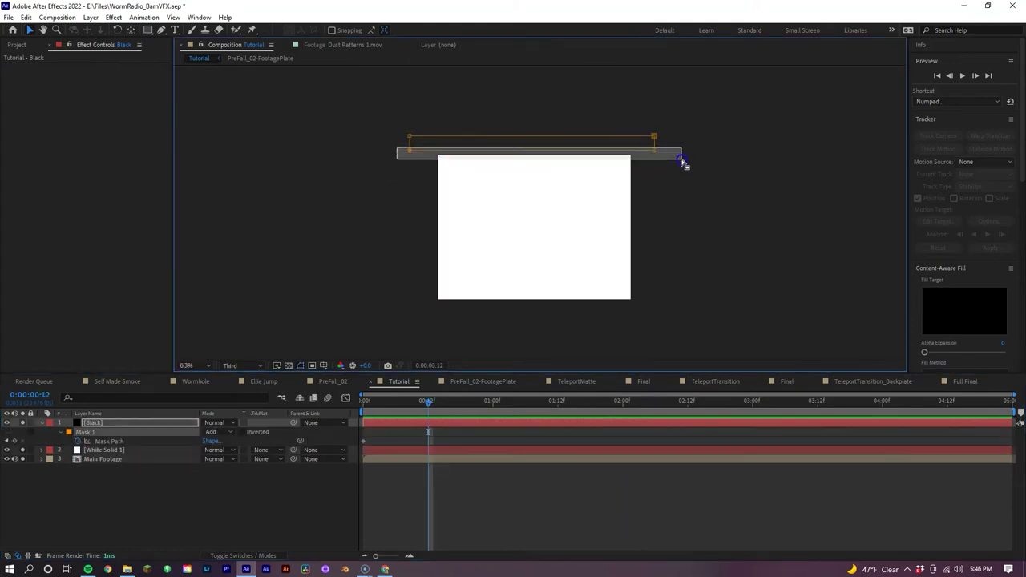
left_click_drag(683, 163, 681, 309)
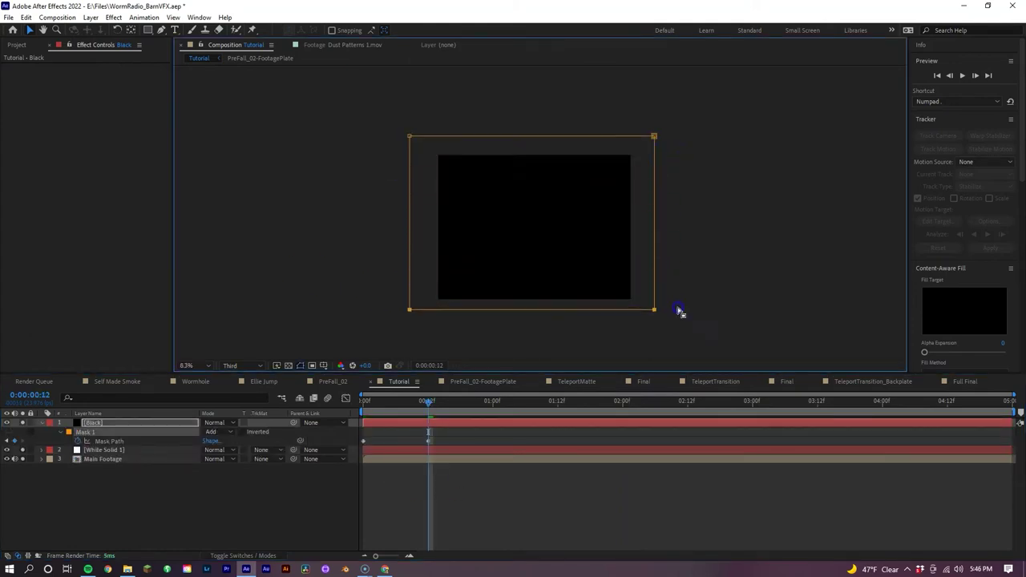
key("space")
left_click(492, 401)
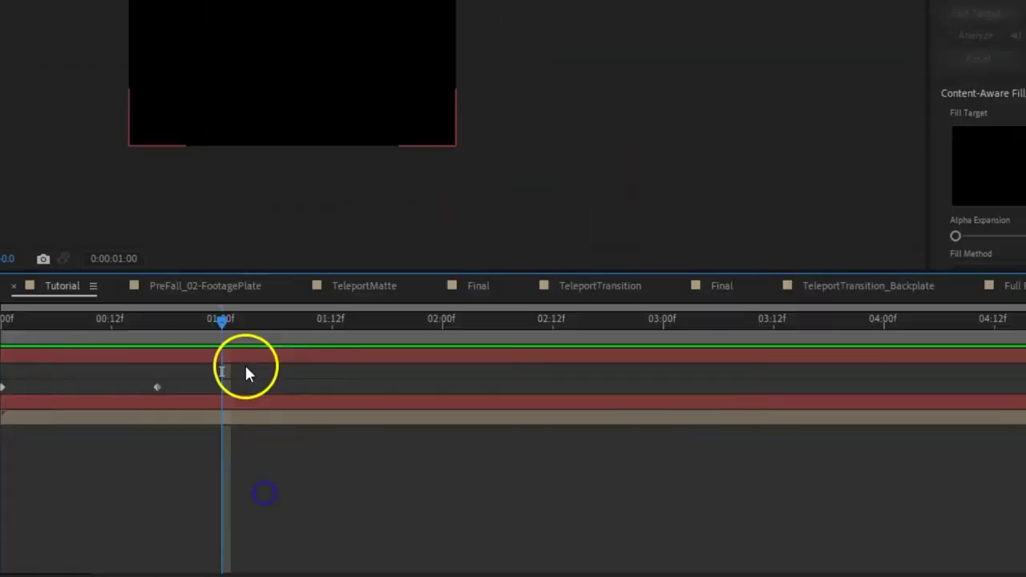
Apply Turbulent Displace to the black solid with Amount 650 and Size 12
right_click(507, 423)
mouse_move(550, 279)
mouse_move(658, 286)
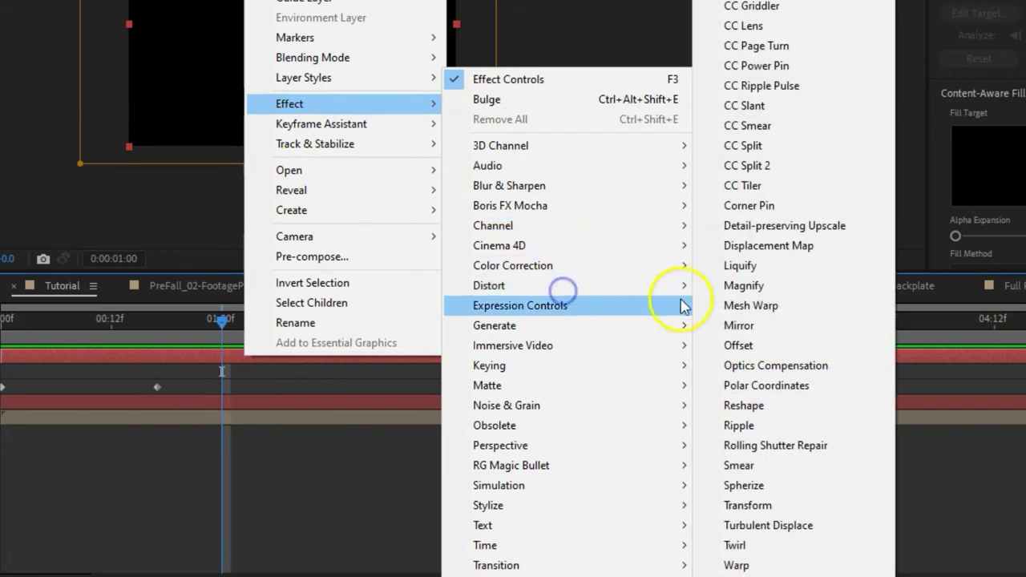
left_click(791, 486)
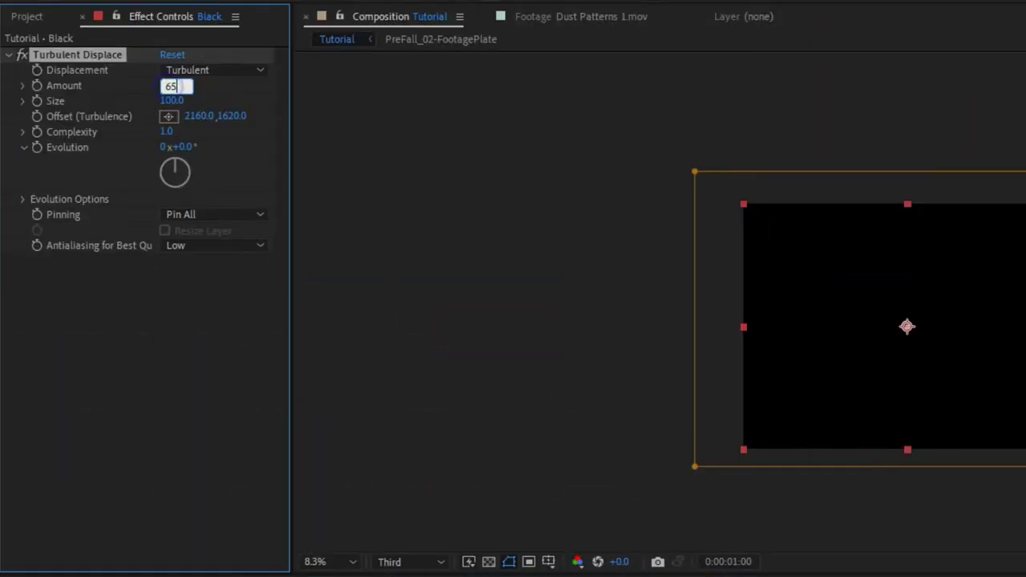
left_click(177, 100)
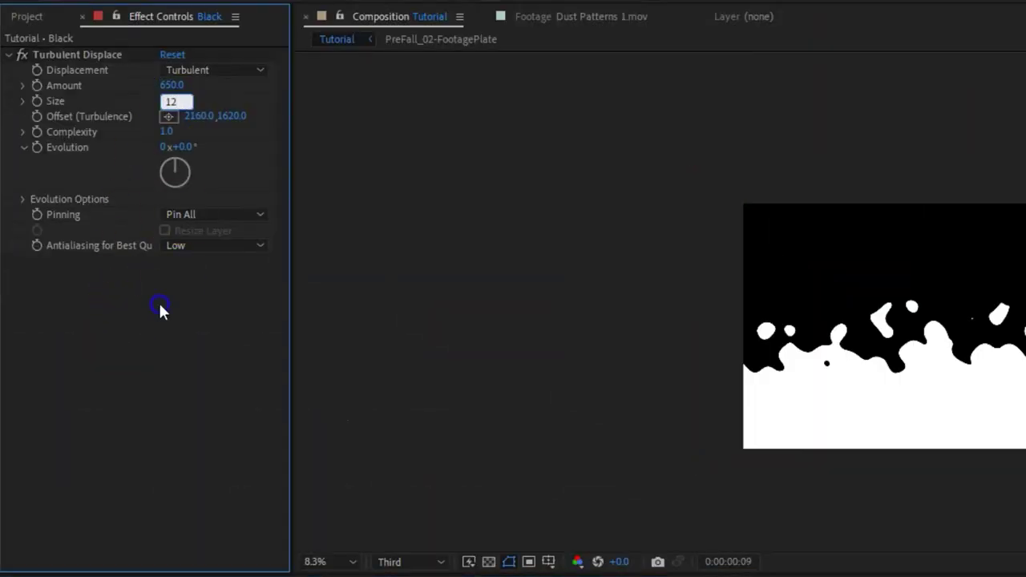
type("12")
left_click(159, 302)
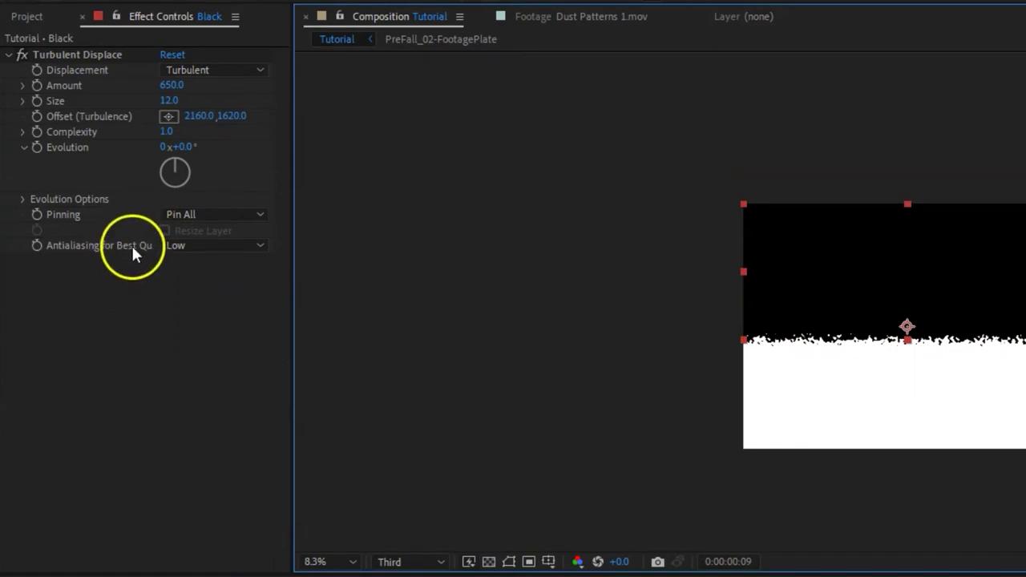
Drive Evolution with the expression 100*time and give the second displacement Amount 230
left_click(36, 147, "alt")
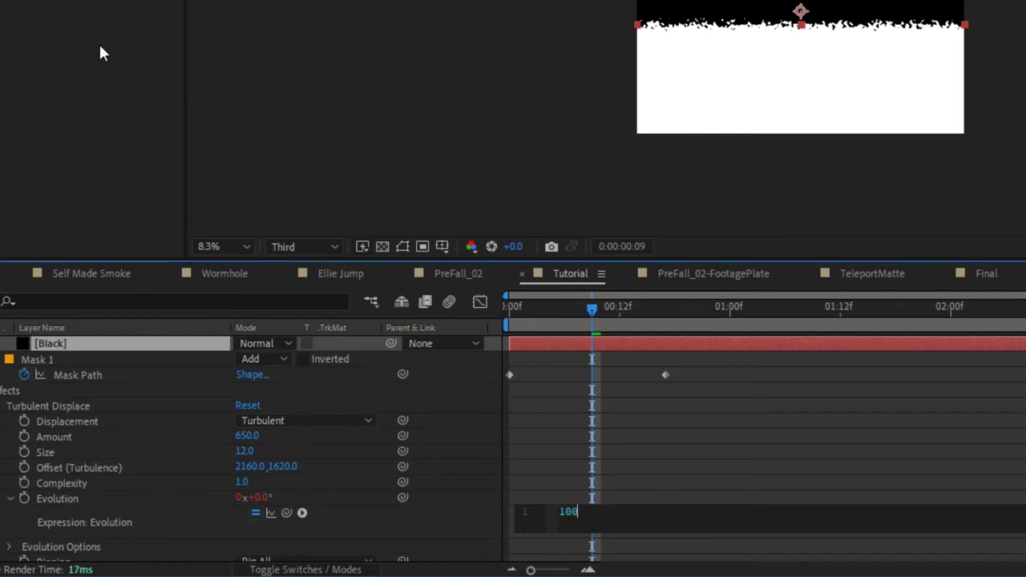
type("100*time")
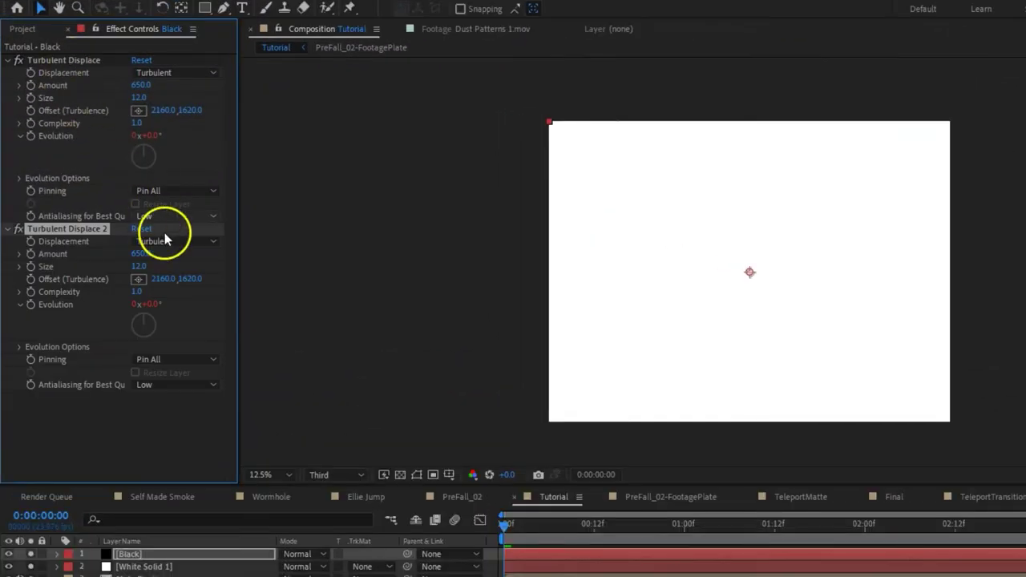
key("space")
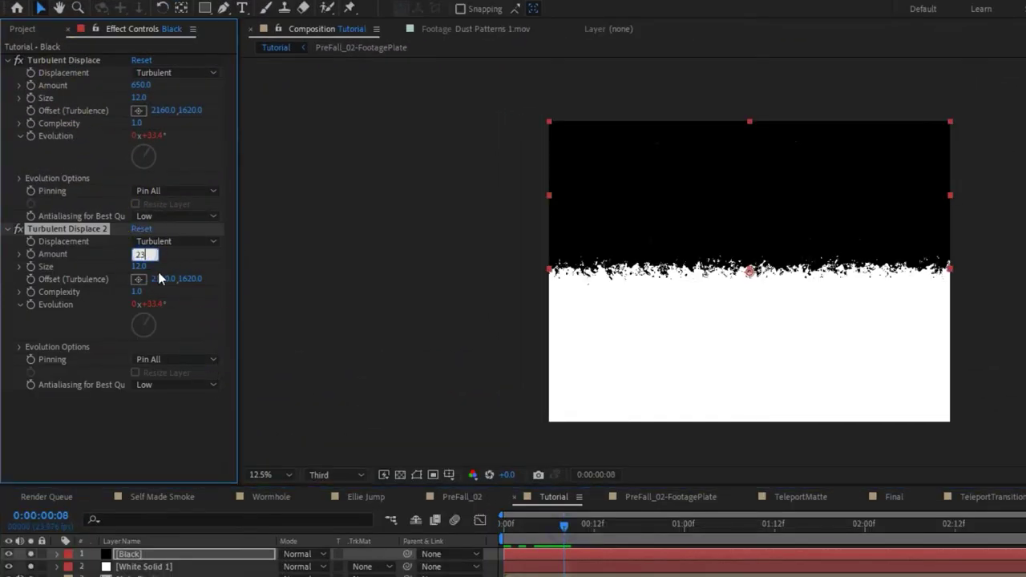
left_click(140, 266)
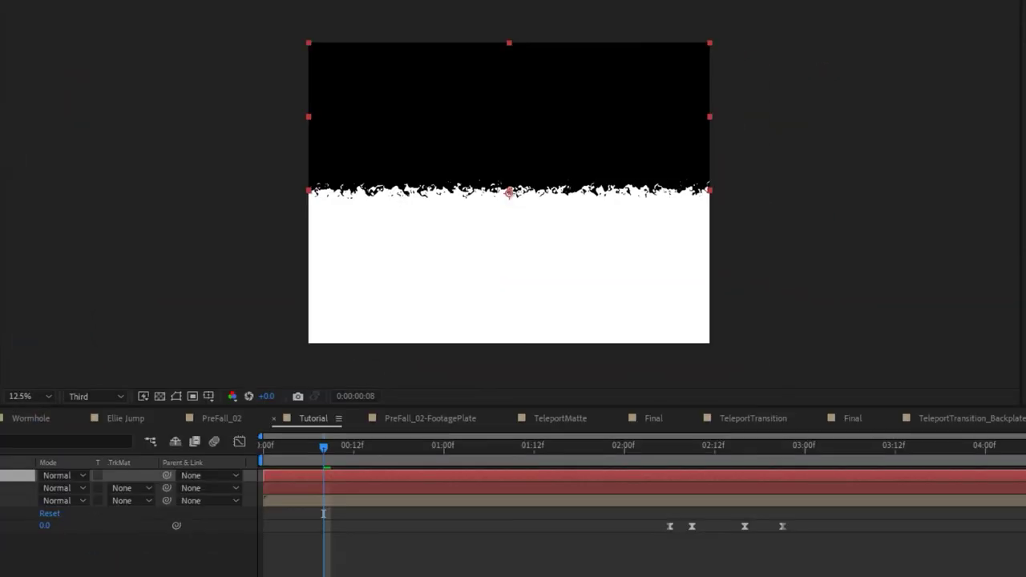
Soften the ragged edge with Gaussian Blur and pre-compose the layers as Neon Line Alpha
right_click(580, 553)
left_click(664, 349)
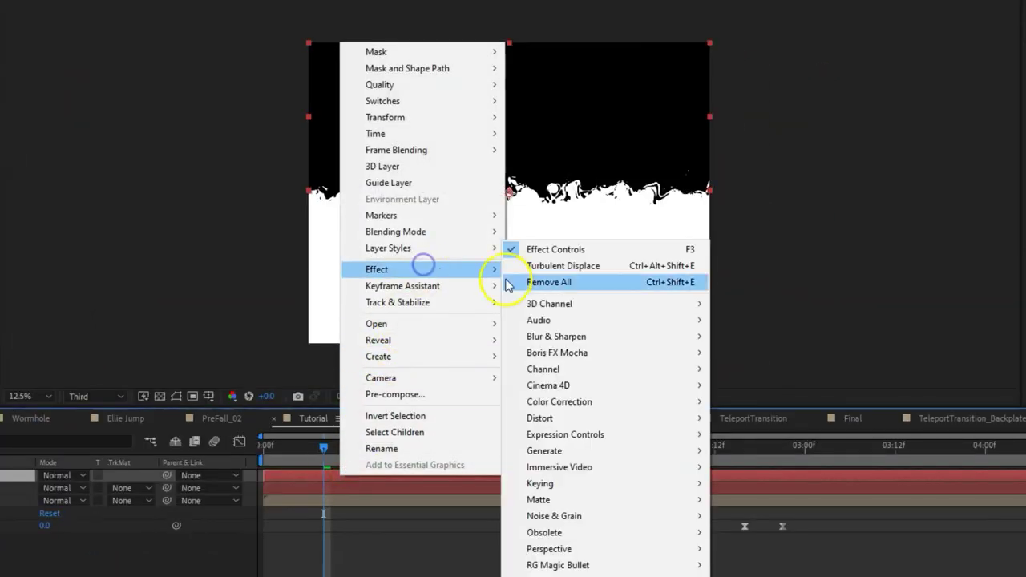
left_click(597, 340)
left_click(759, 517)
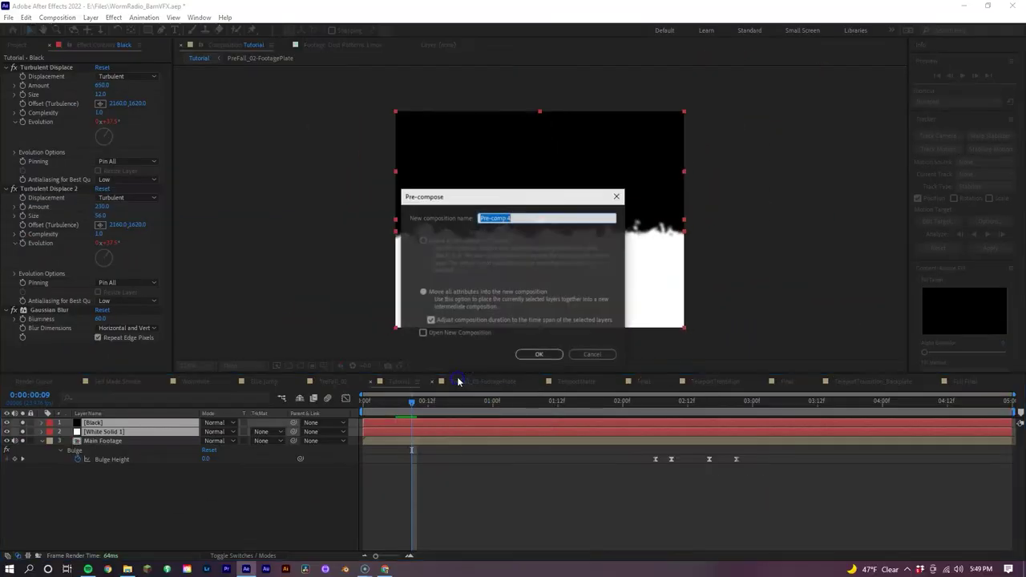
left_click(424, 384)
Apply Tritone to Neon Line Alpha with black highlights and bright magenta midtones
left_click(389, 271)
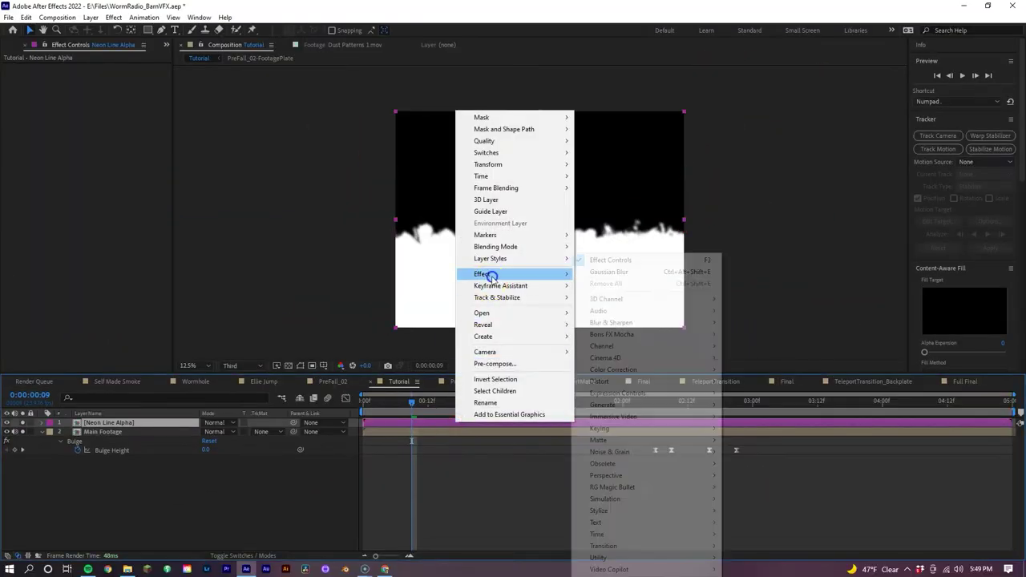
left_click(646, 368)
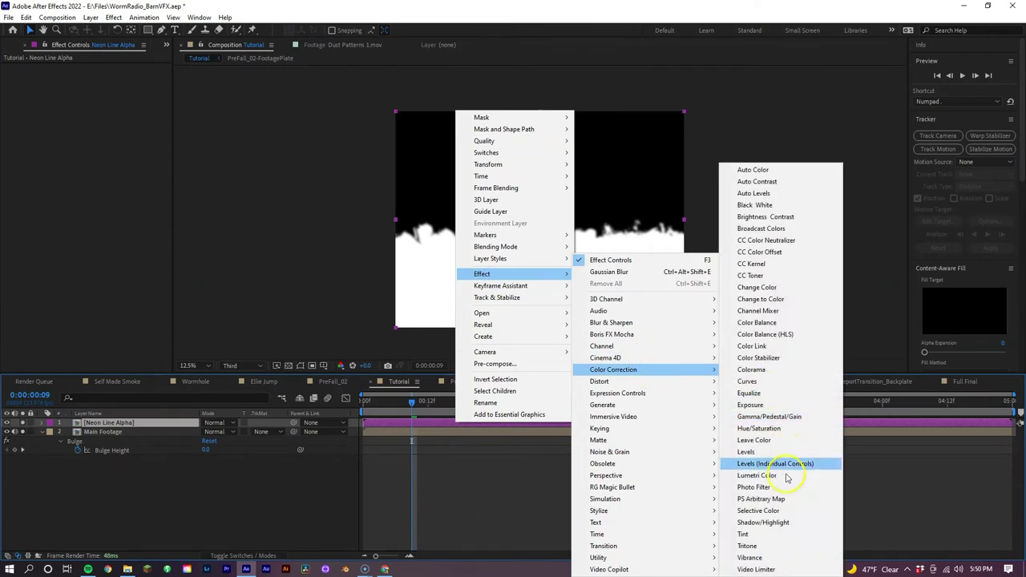
left_click(777, 547)
left_click(100, 77)
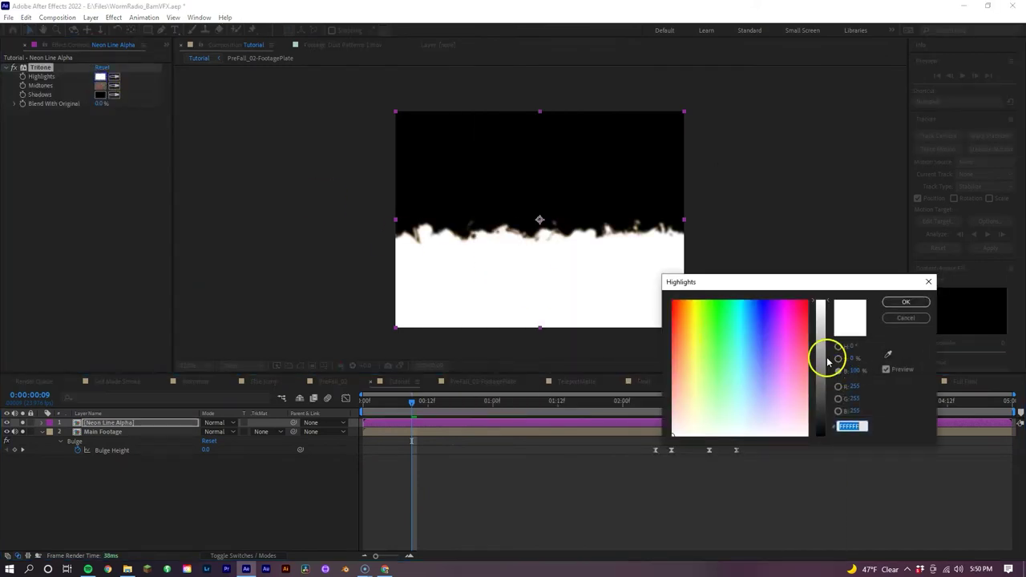
left_click_drag(829, 362, 831, 480)
left_click(908, 304)
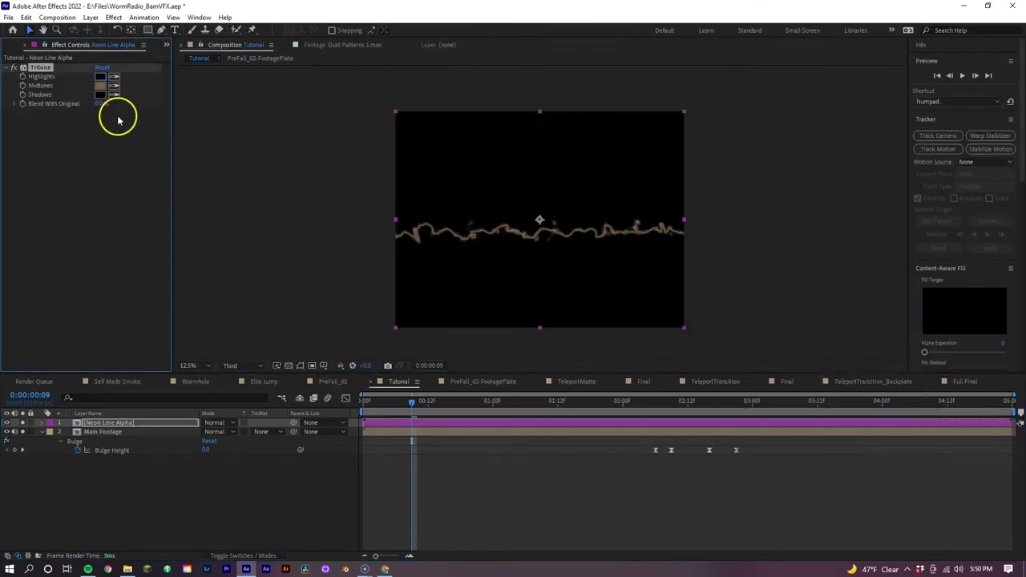
left_click(100, 85)
left_click_drag(818, 334, 793, 291)
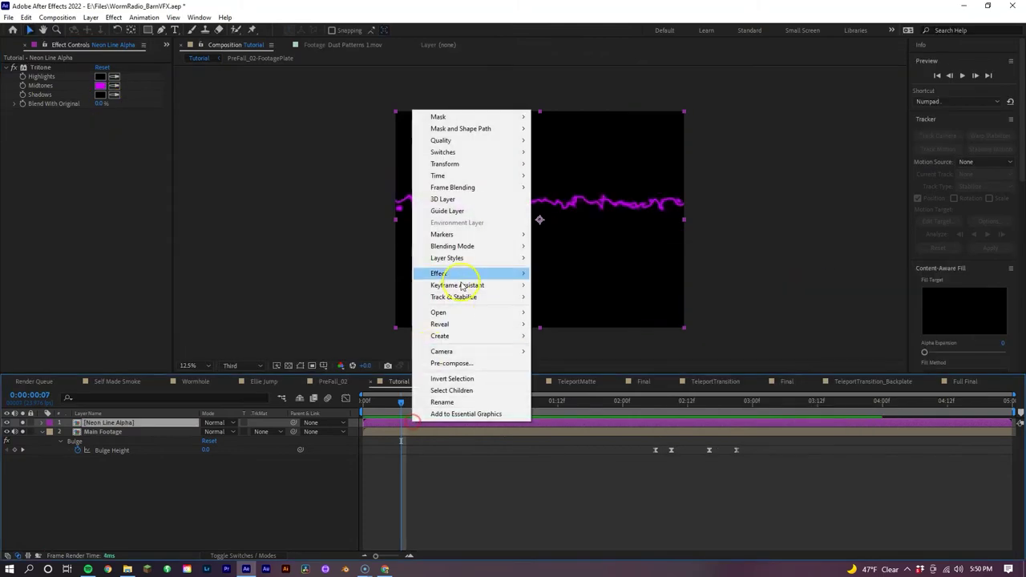
Add a Glow effect to the magenta neon line
left_click(465, 274)
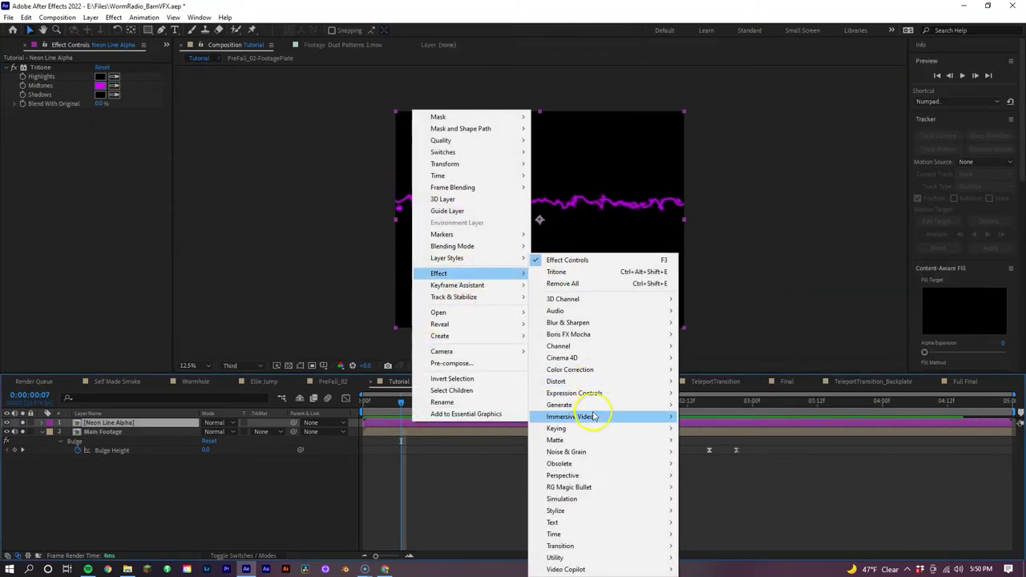
mouse_move(603, 519)
left_click(710, 417)
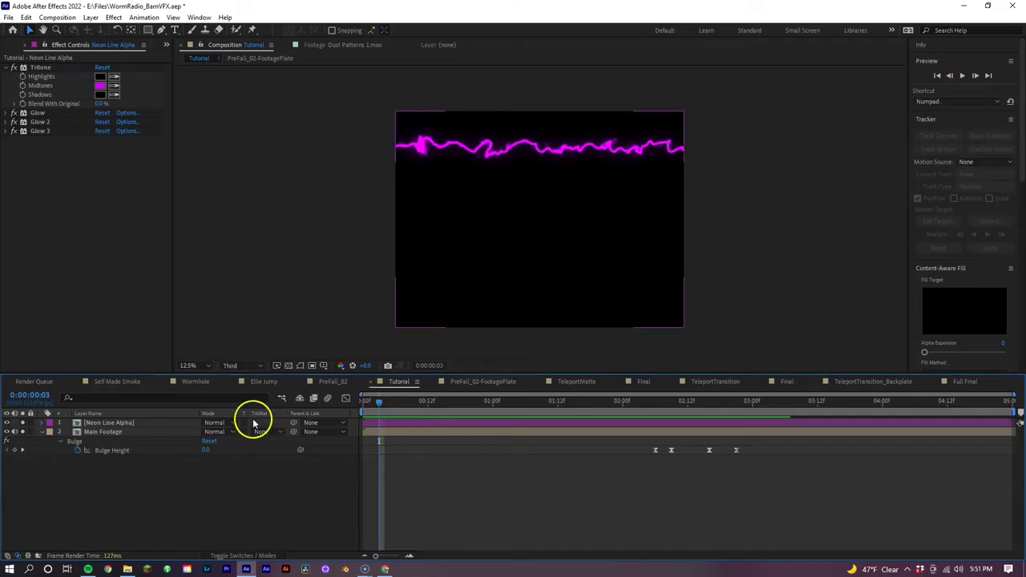
Set the neon layer's blend mode to Add and move the line onto the figure's arm
left_click(227, 423)
left_click(251, 206)
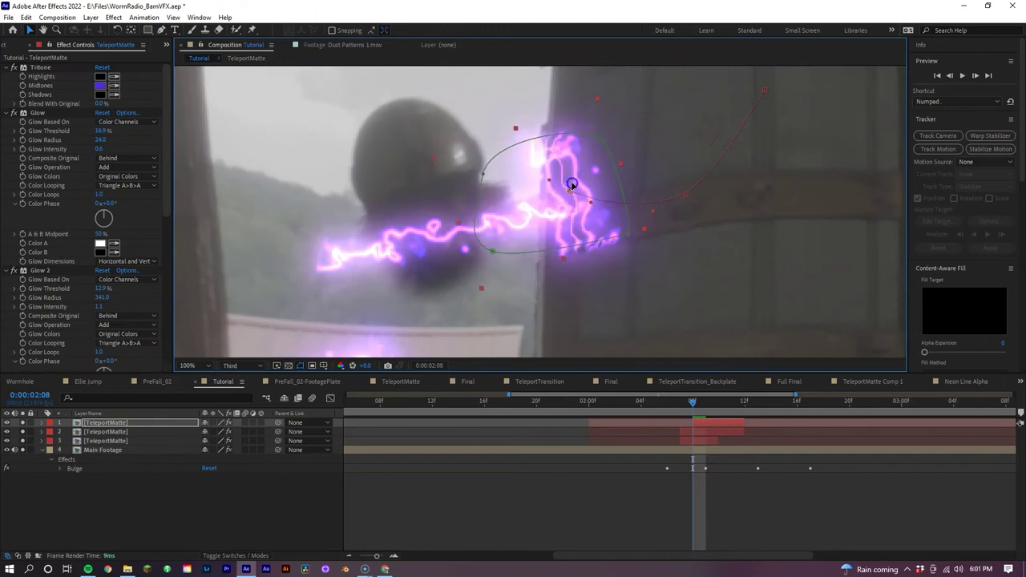
key("Page_Down")
left_click_drag(635, 199, 576, 247)
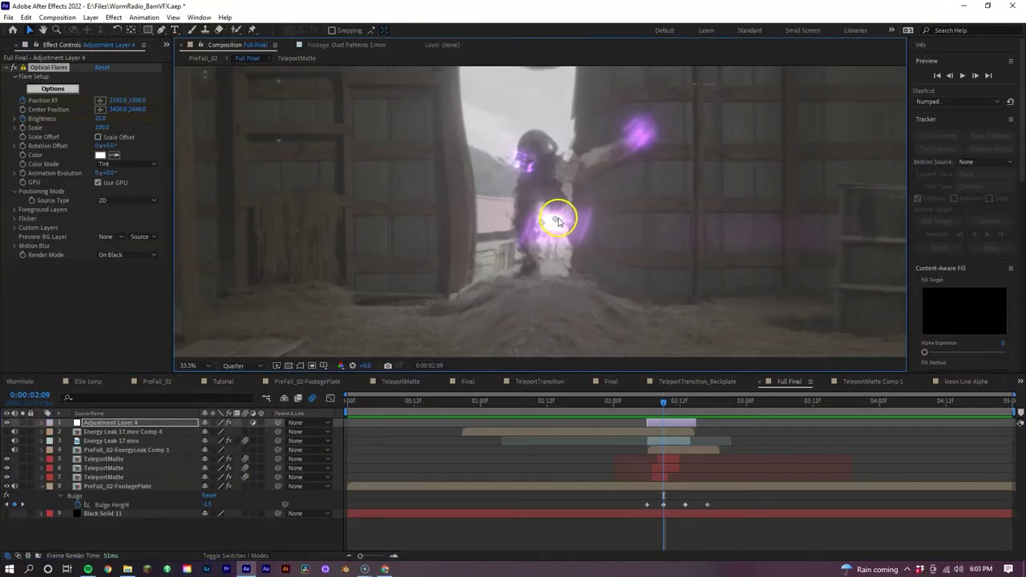
Switch to the PreFall_02 comp containing the nested Full Final layer
left_click(690, 415)
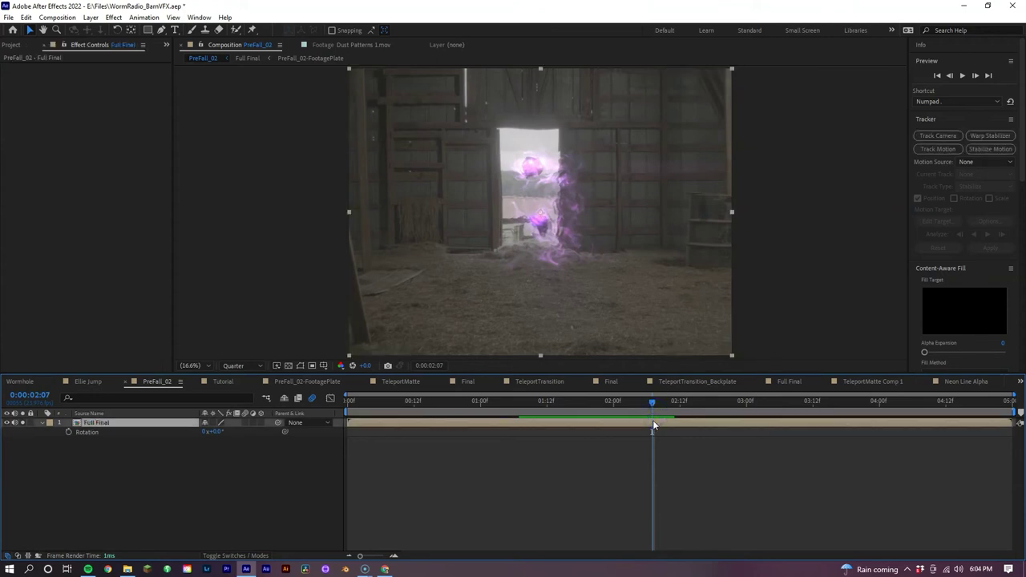
Give the top Full Final layer's Position a wiggle(55,55) expression for handheld shake
left_click(637, 430)
left_click(653, 420)
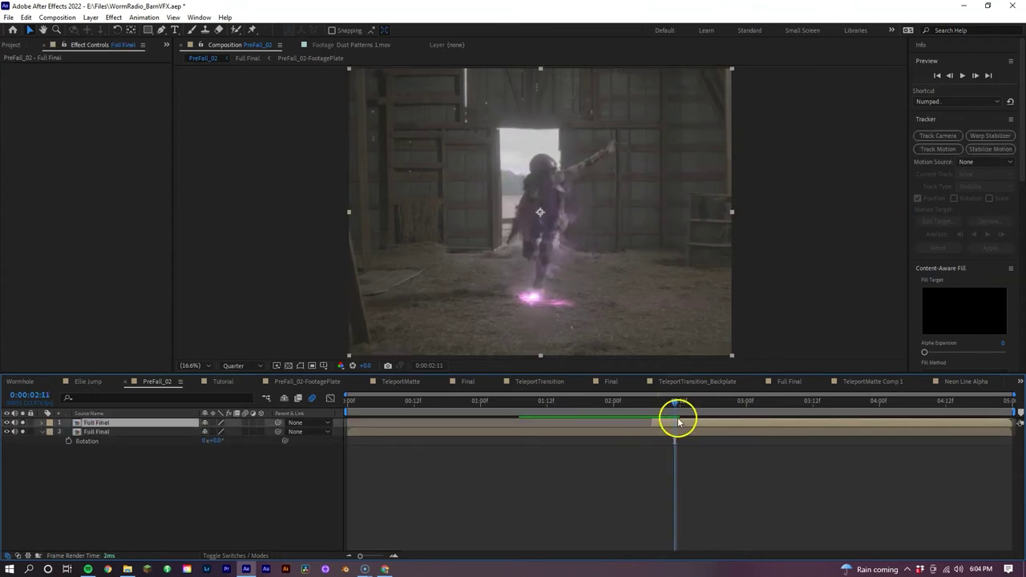
left_click(121, 423)
key("p")
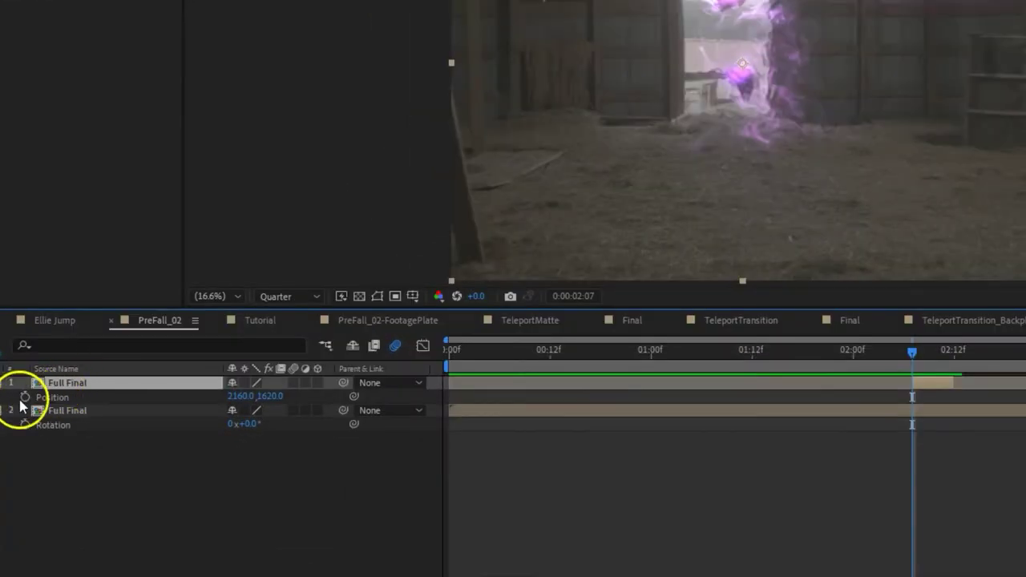
left_click(24, 398, "alt")
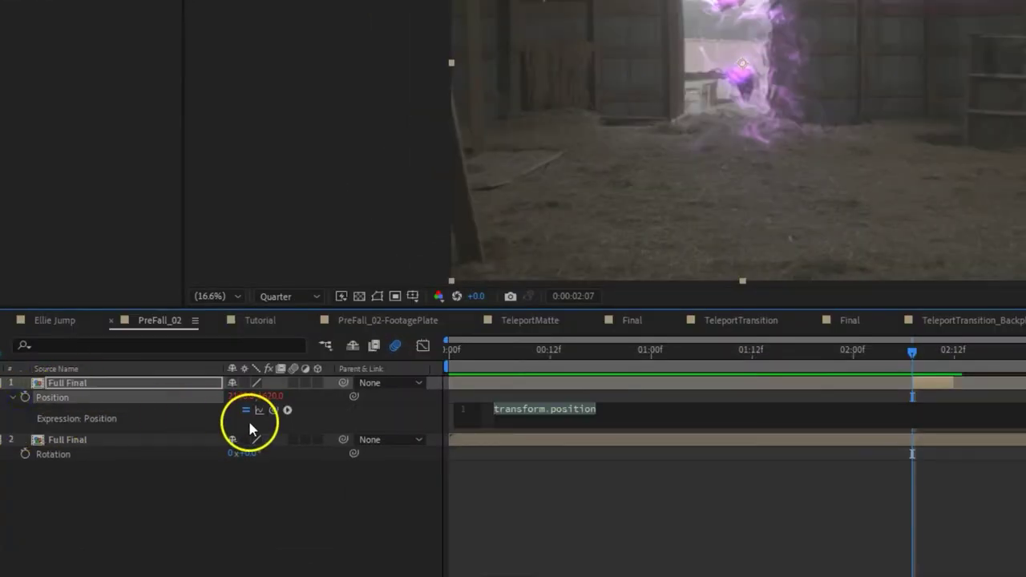
type("wiggle (")
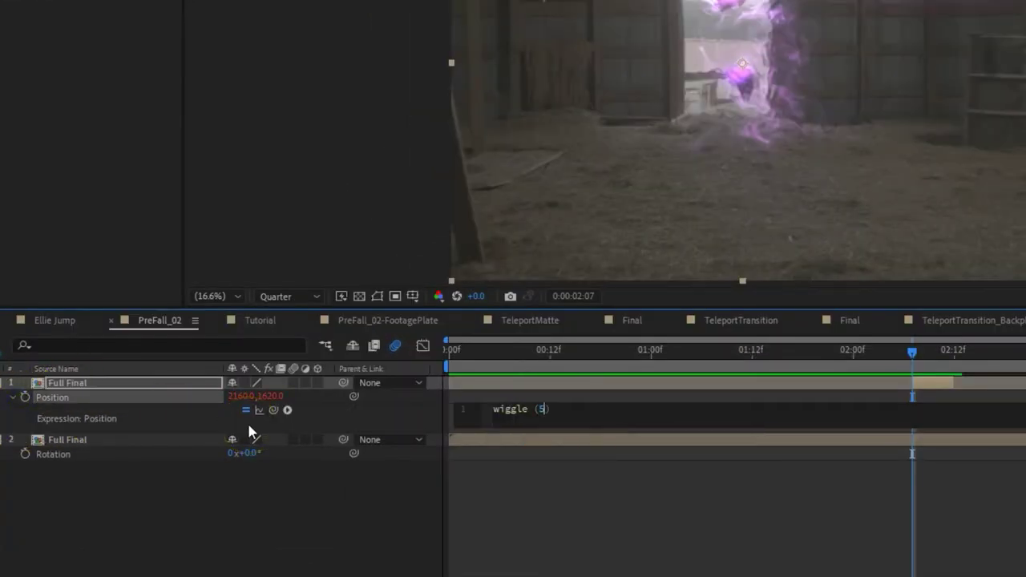
type("55,55")
left_click(290, 382)
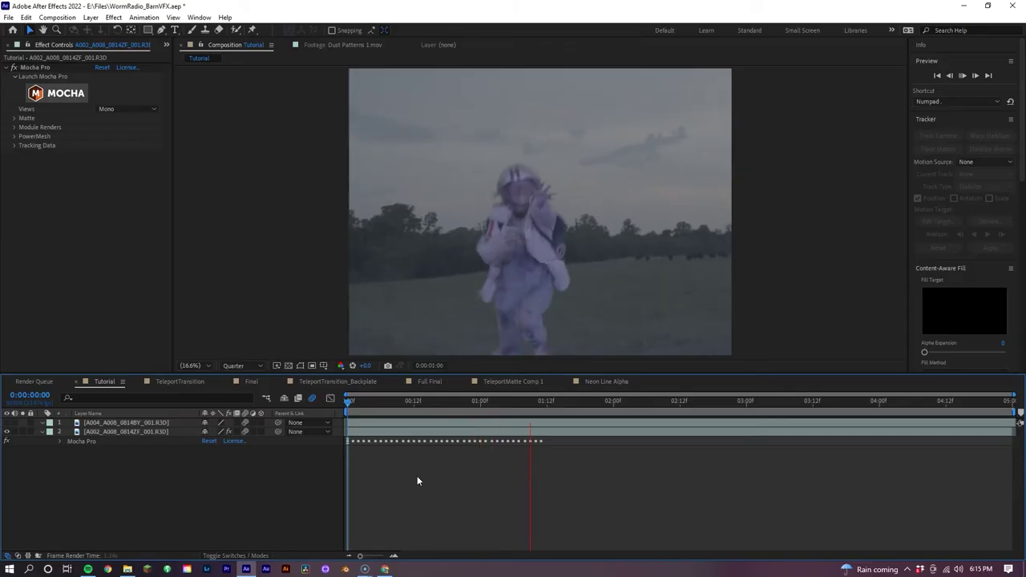
Bring up the Tutorial comp holding the astronaut field R3D clips
left_click(514, 436)
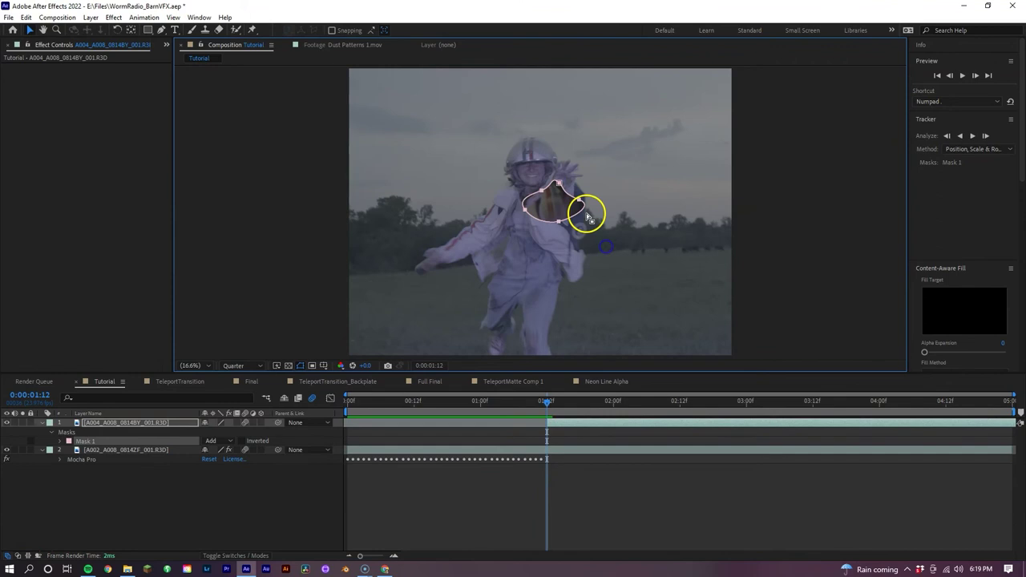
Keyframe Mask 1 enlarging over the astronaut's helmet and body on the next frame
key("Page_Down")
left_click_drag(499, 264, 473, 230)
left_click_drag(601, 161, 584, 291)
left_click_drag(481, 233, 452, 259)
left_click_drag(584, 291, 631, 319)
Advance another frame and pre-compose the masked clip
key("Page_Down")
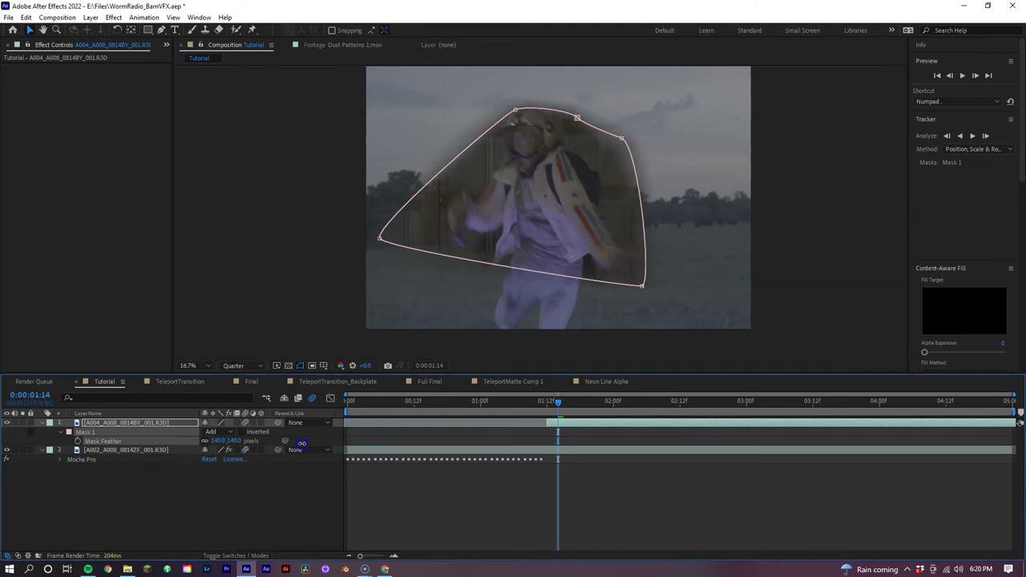
right_click(558, 450)
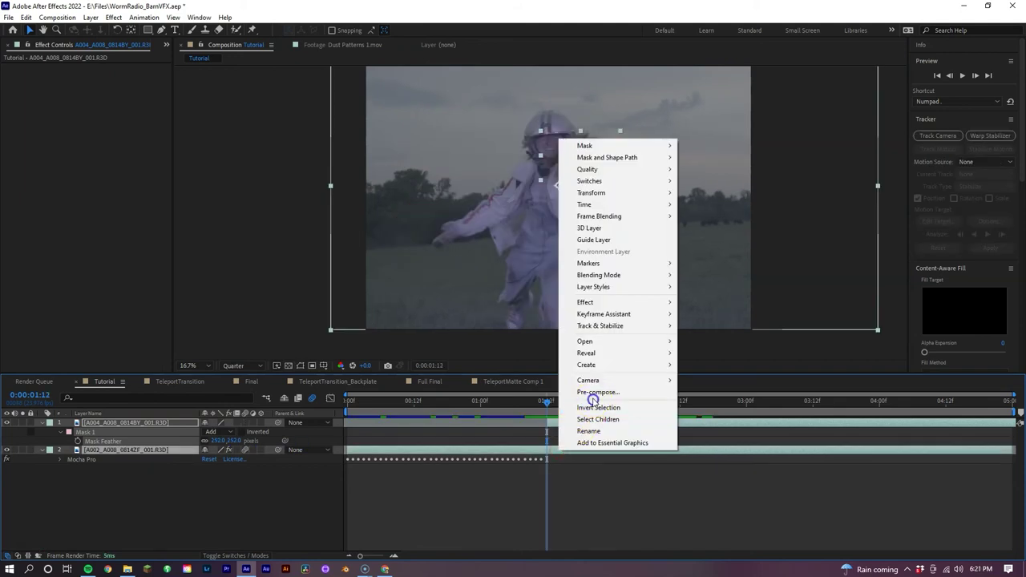
left_click(593, 393)
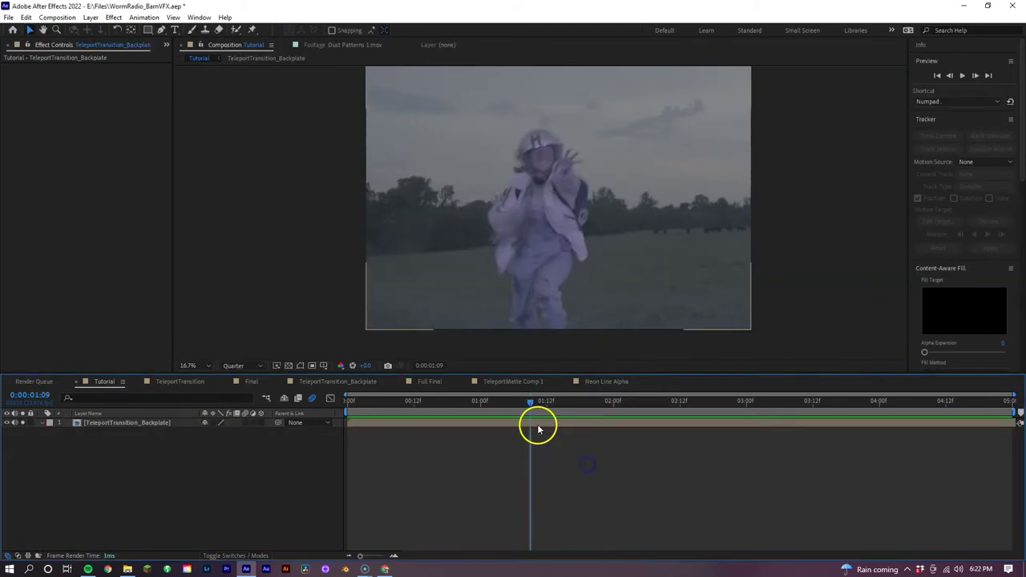
Apply Optics Compensation to the backplate precomp with Reverse Lens Distortion enabled
right_click(538, 424)
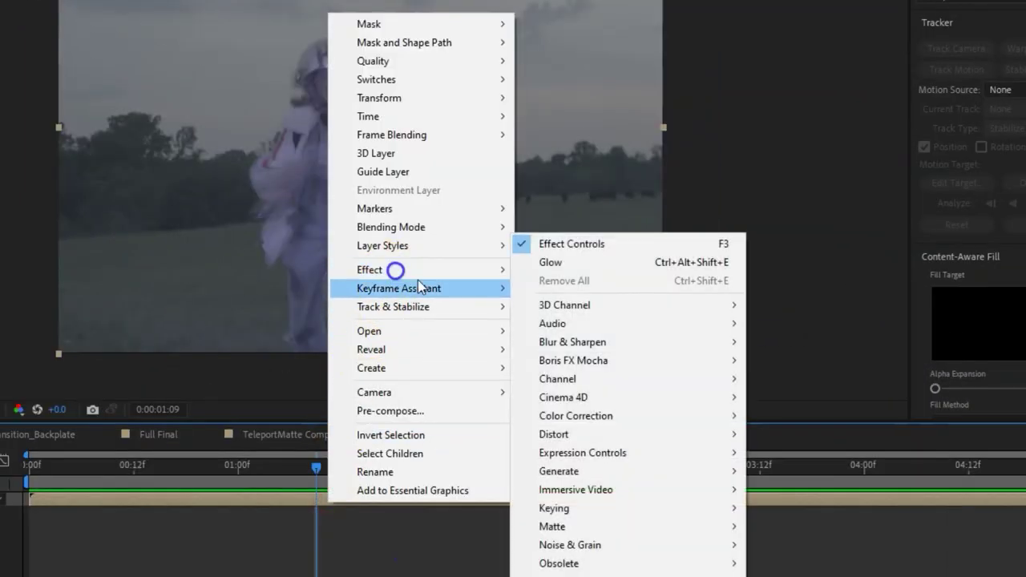
mouse_move(726, 436)
left_click(841, 511)
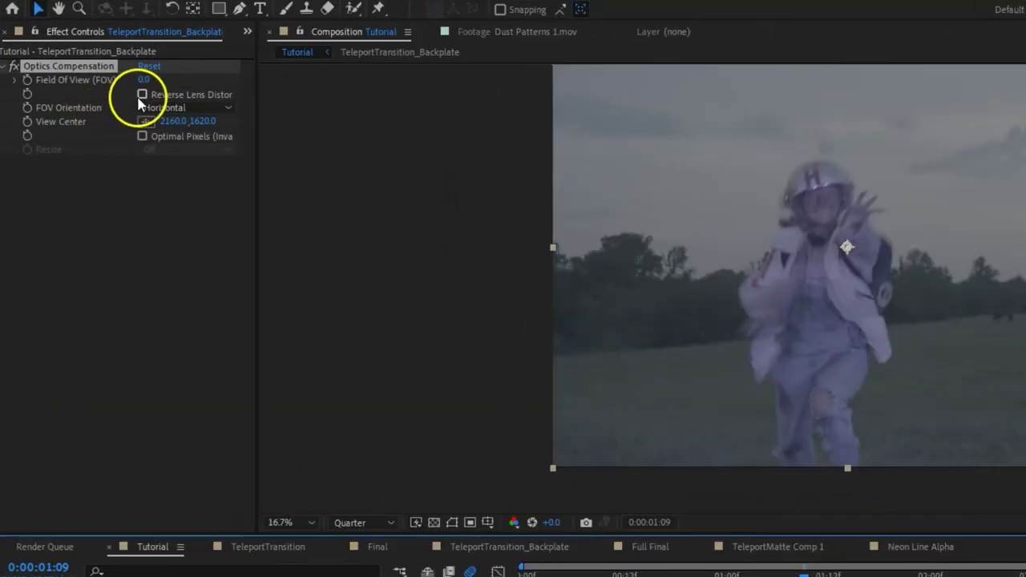
left_click(142, 95)
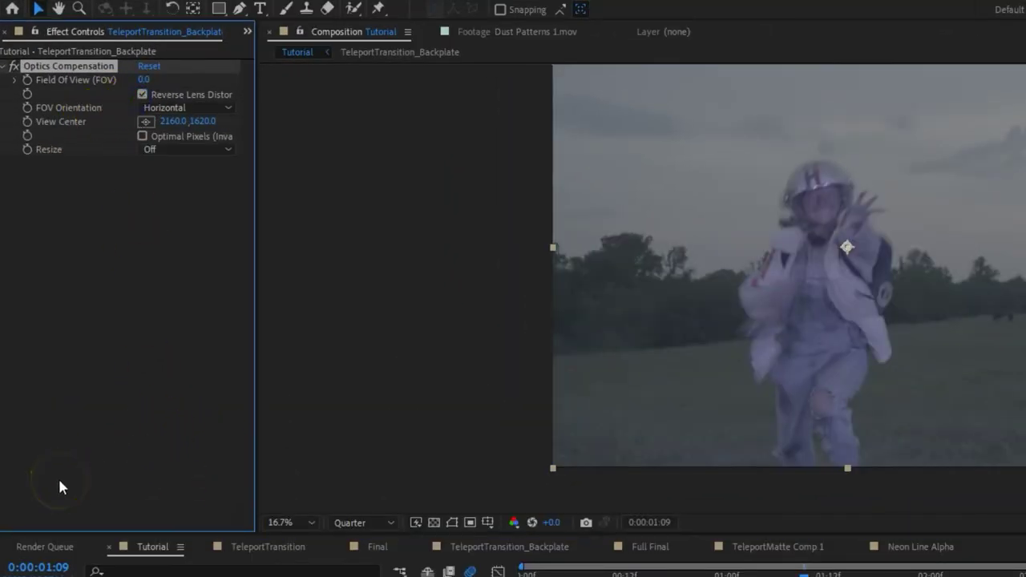
Keyframe Field Of View from its start value up to 100 at 0:00:01:12 and adjust View Center
left_click(28, 80)
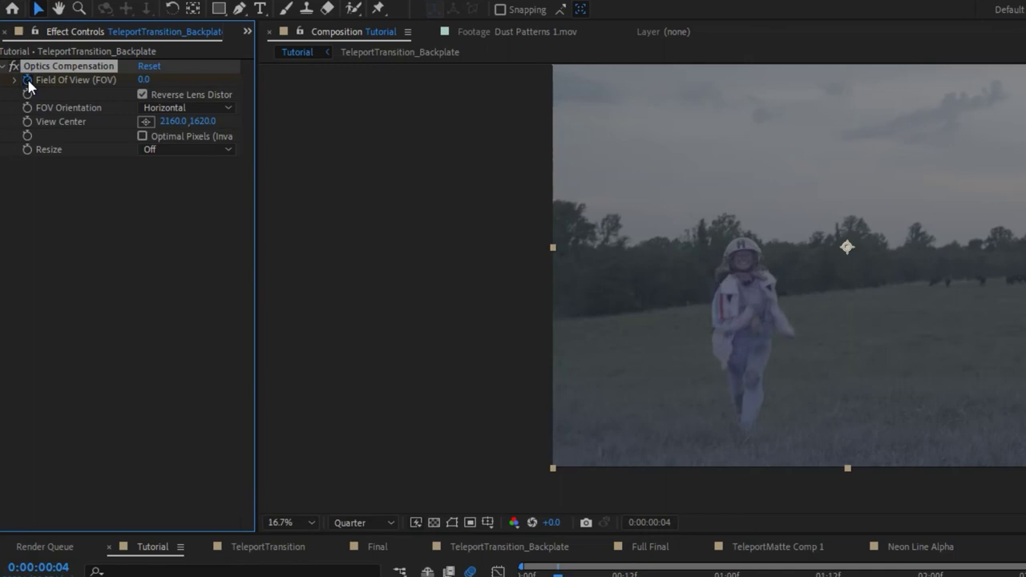
left_click(132, 171)
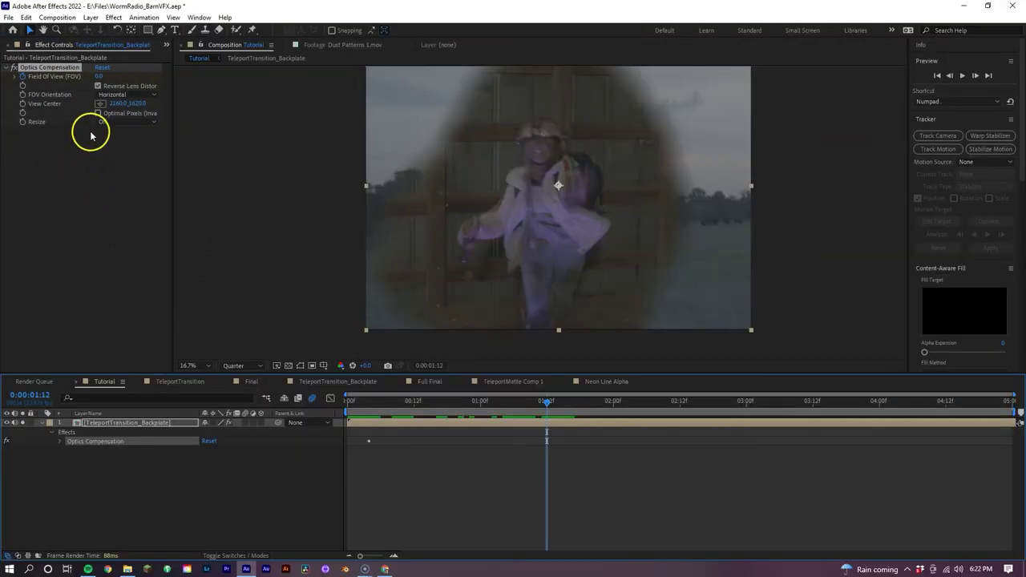
left_click(100, 77)
type("100")
key("Return")
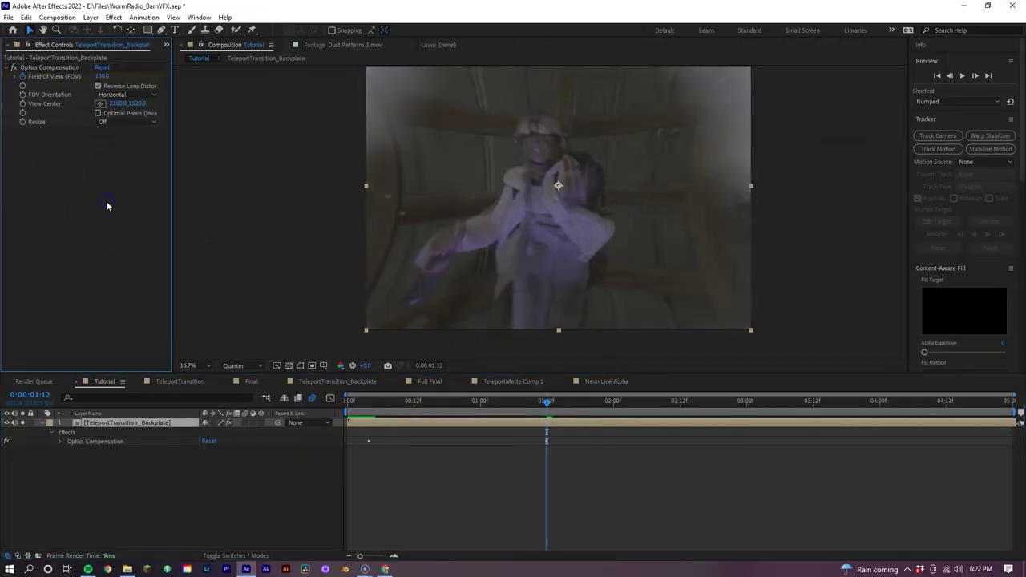
left_click_drag(547, 402, 585, 404)
left_click(146, 105)
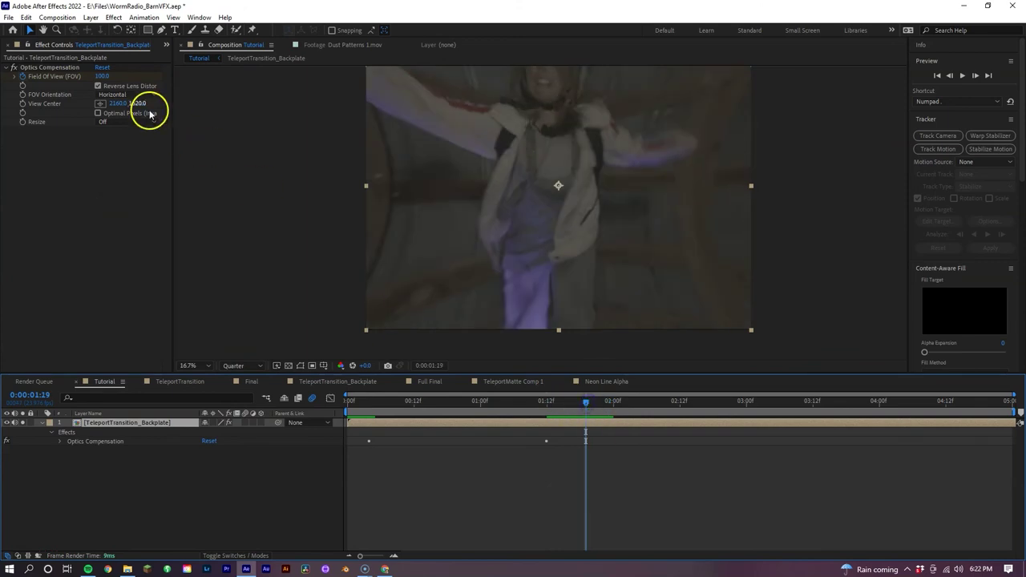